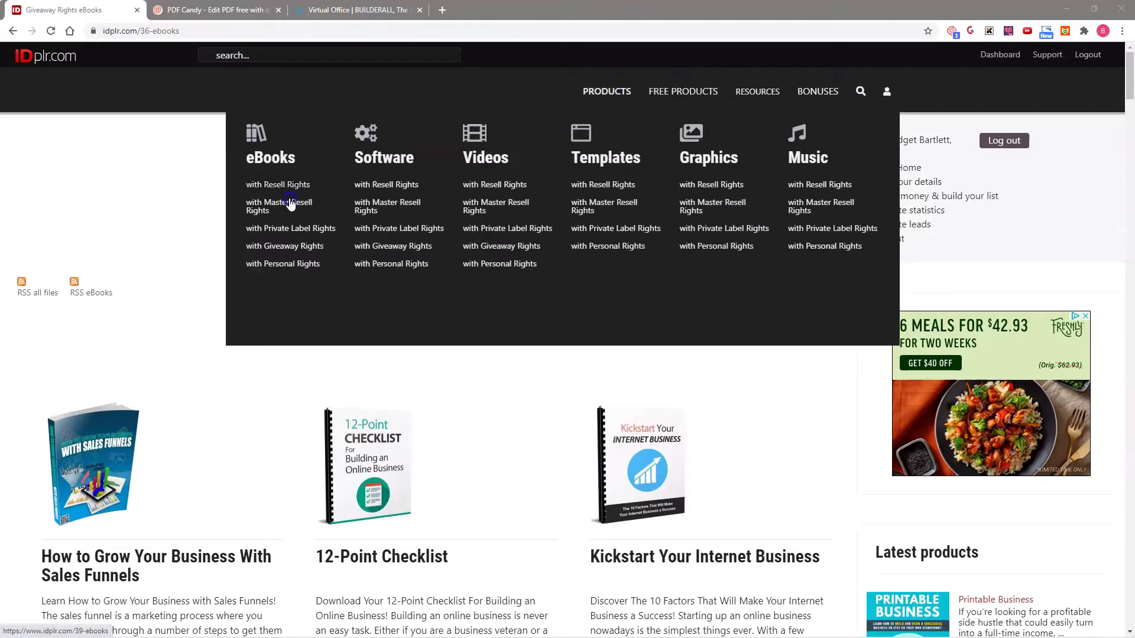
- List the eBooks with Giveaway Rights and look through the offered titles
{"action": "left_click", "coordinate": [294, 248]}
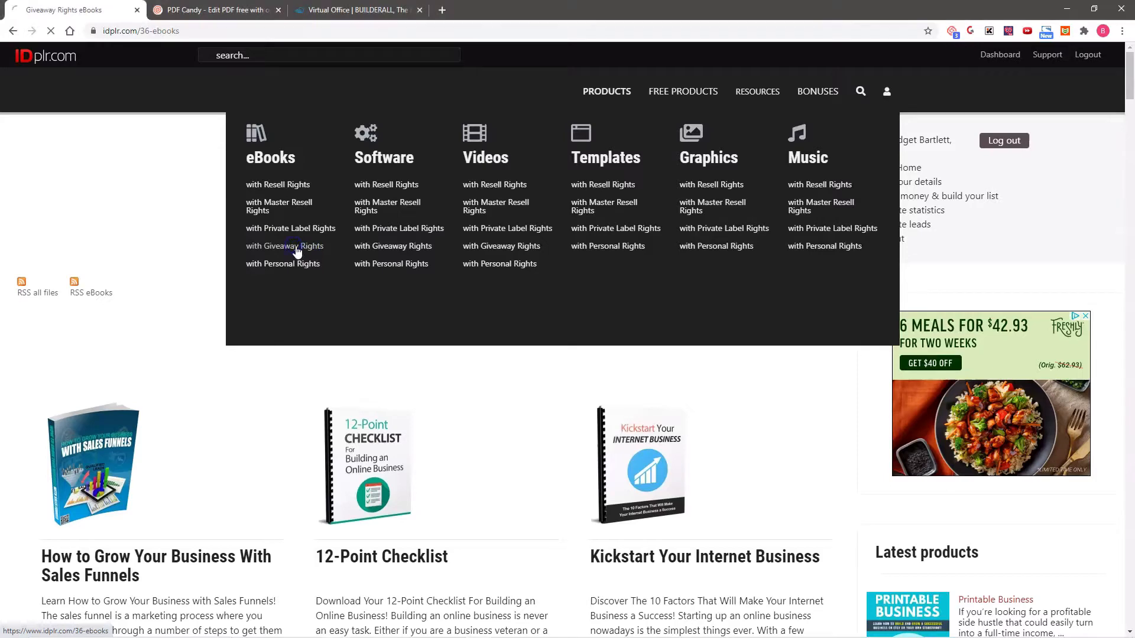
{"action": "scroll", "coordinate": [755, 342], "scroll_direction": "down", "scroll_amount": 3}
{"action": "scroll", "coordinate": [756, 344], "scroll_direction": "down", "scroll_amount": 6}
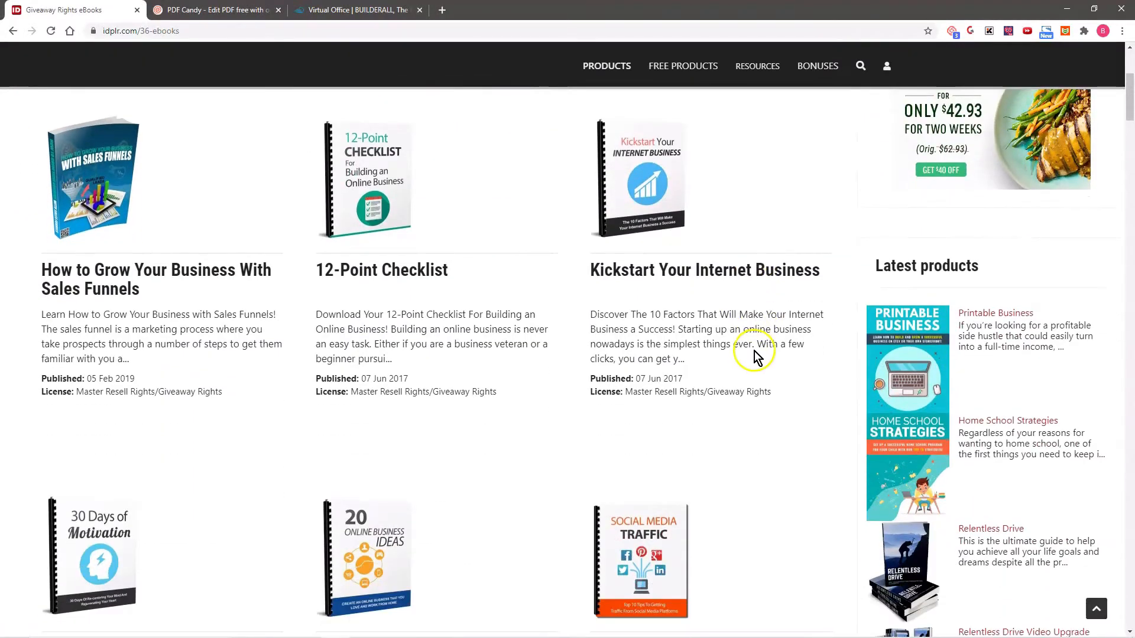
{"action": "scroll", "coordinate": [747, 334], "scroll_direction": "down", "scroll_amount": 5}
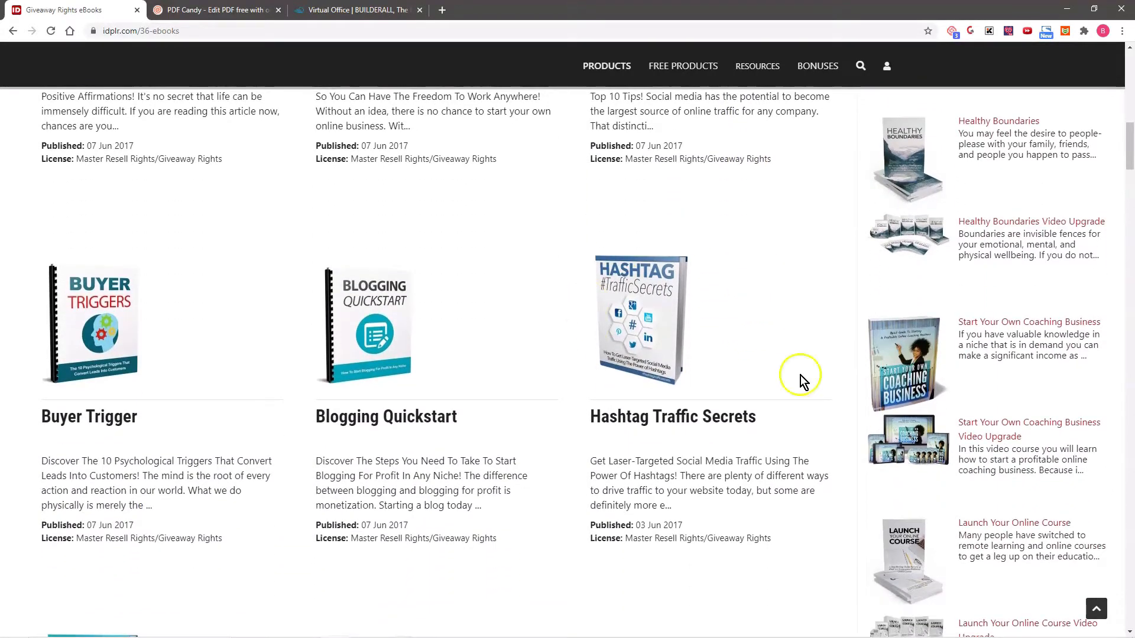
{"action": "scroll", "coordinate": [736, 324], "scroll_direction": "down", "scroll_amount": 3}
{"action": "scroll", "coordinate": [730, 323], "scroll_direction": "down", "scroll_amount": 3}
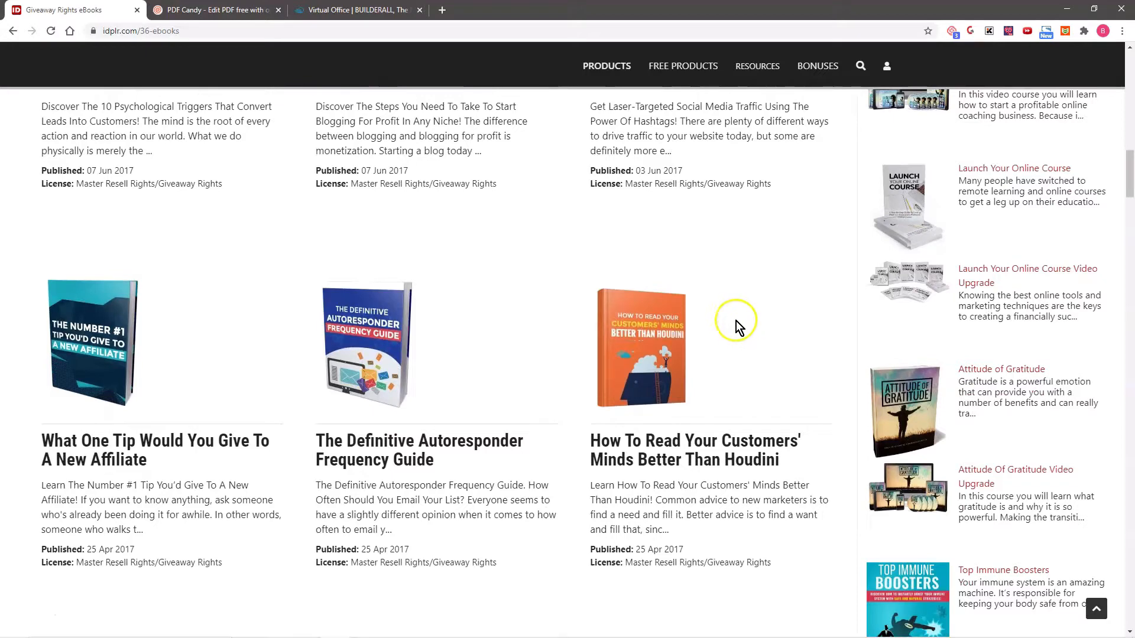
{"action": "scroll", "coordinate": [721, 331], "scroll_direction": "up", "scroll_amount": 3}
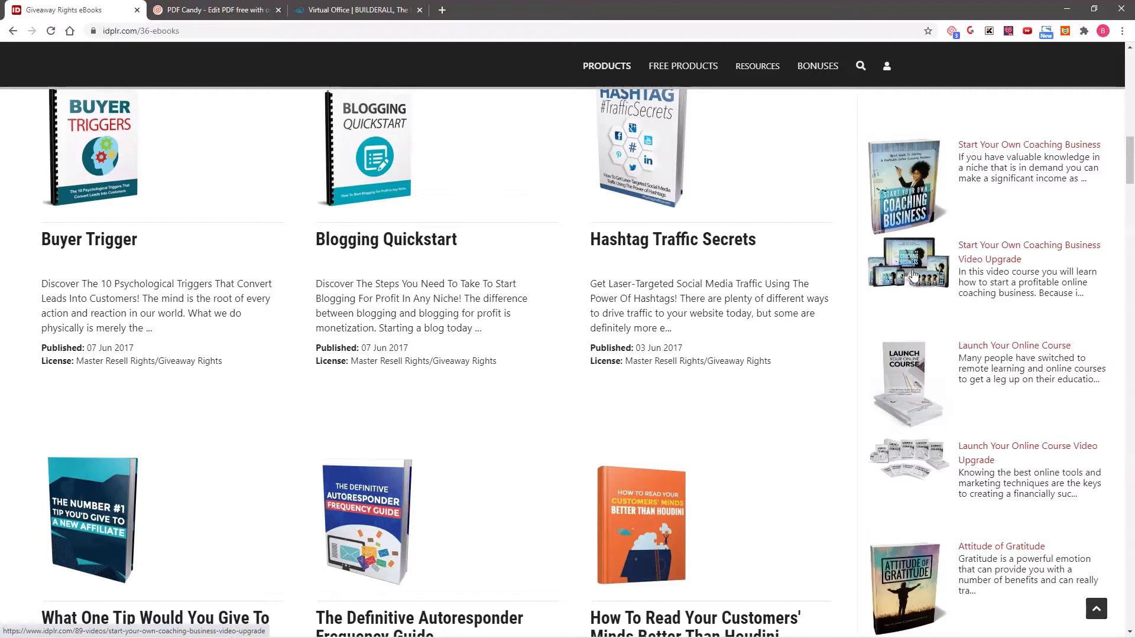
- Open the product page of the eBook "How to Grow Your Business With Sales Funnels"
{"action": "left_click", "coordinate": [914, 275]}
{"action": "left_click", "coordinate": [923, 264]}
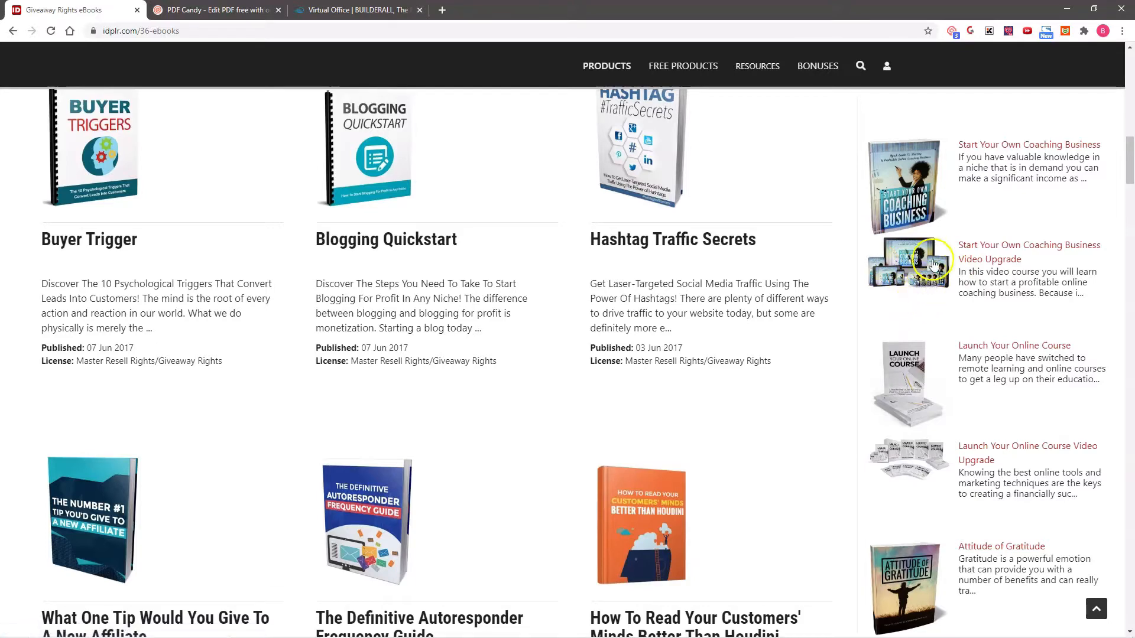
{"action": "scroll", "coordinate": [802, 378], "scroll_direction": "down", "scroll_amount": 1}
{"action": "scroll", "coordinate": [801, 377], "scroll_direction": "up", "scroll_amount": 1}
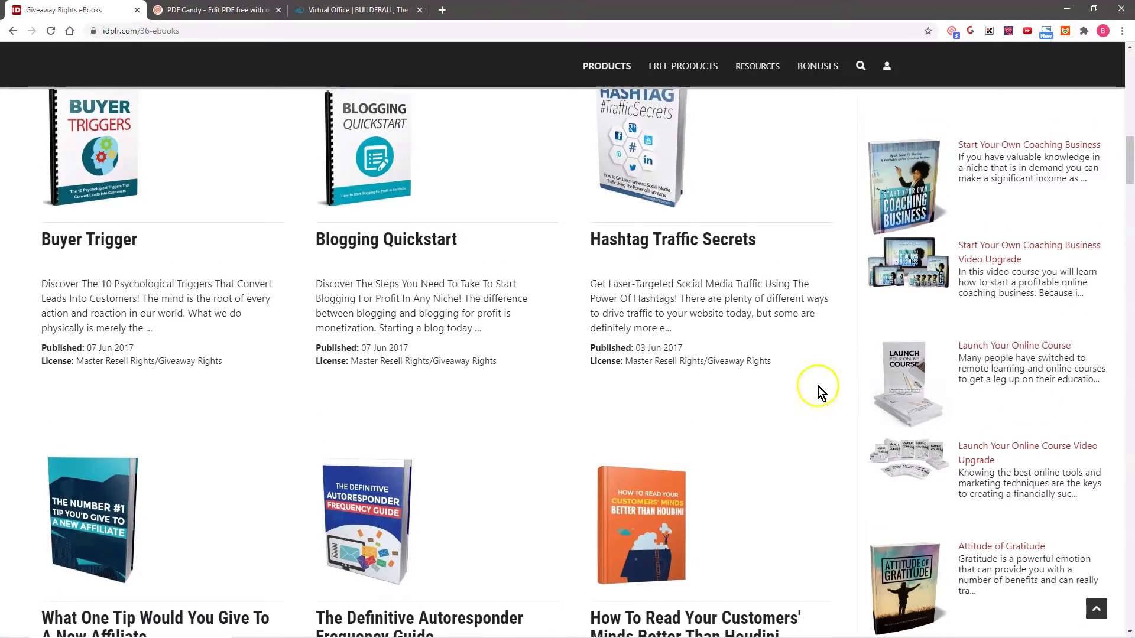
{"action": "scroll", "coordinate": [819, 389], "scroll_direction": "up", "scroll_amount": 1}
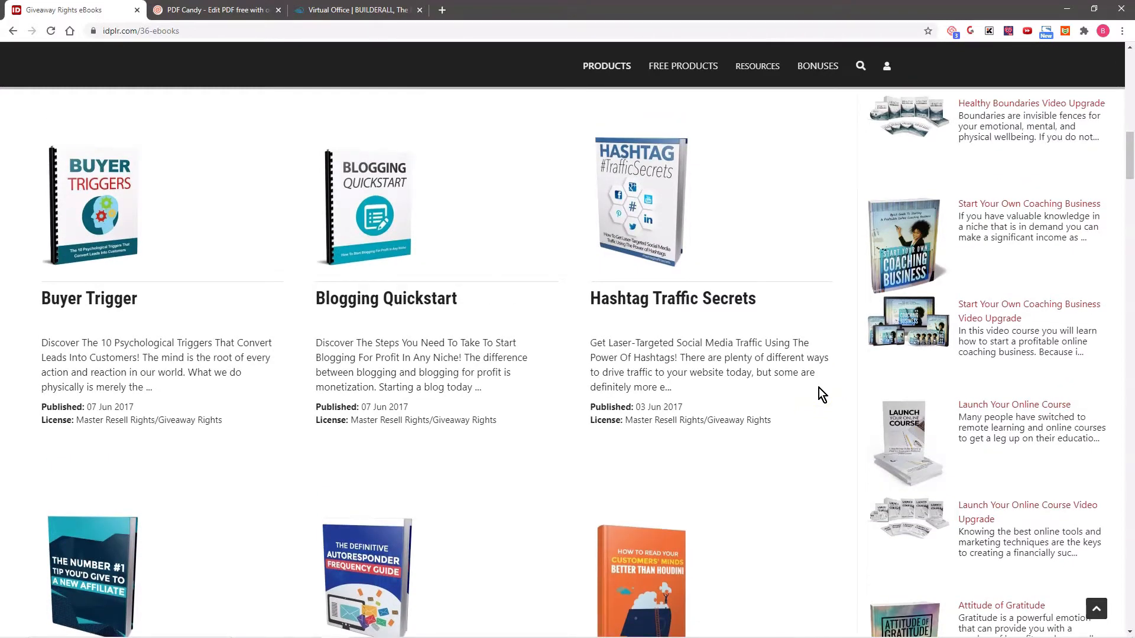
{"action": "scroll", "coordinate": [819, 389], "scroll_direction": "up", "scroll_amount": 2}
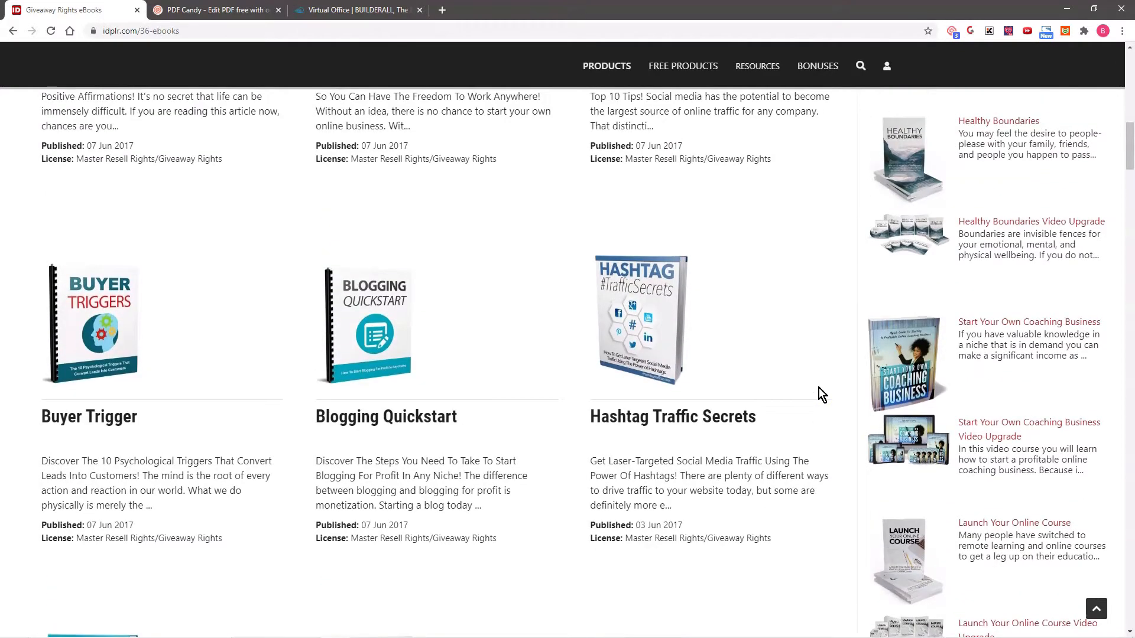
{"action": "scroll", "coordinate": [818, 388], "scroll_direction": "up", "scroll_amount": 2}
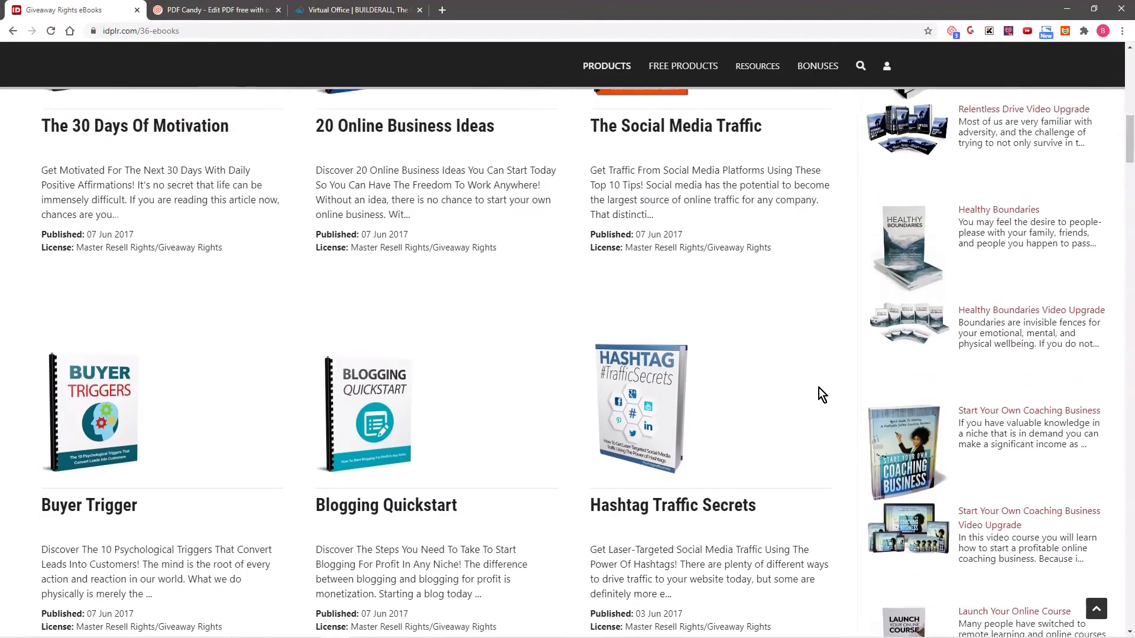
{"action": "scroll", "coordinate": [818, 388], "scroll_direction": "up", "scroll_amount": 6}
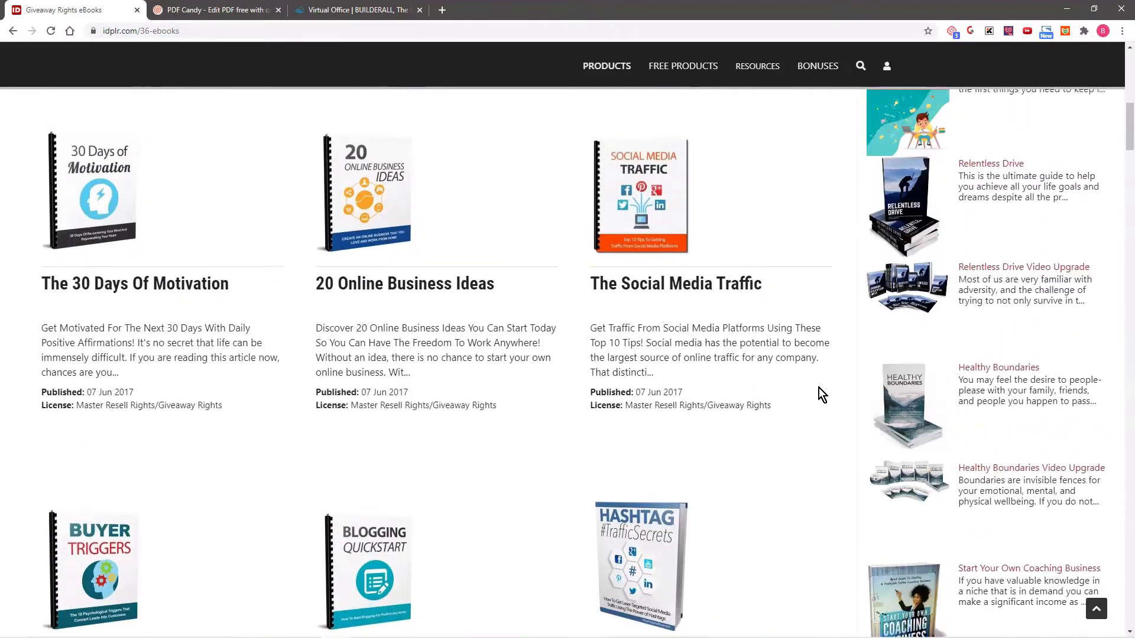
{"action": "scroll", "coordinate": [818, 388], "scroll_direction": "up", "scroll_amount": 5}
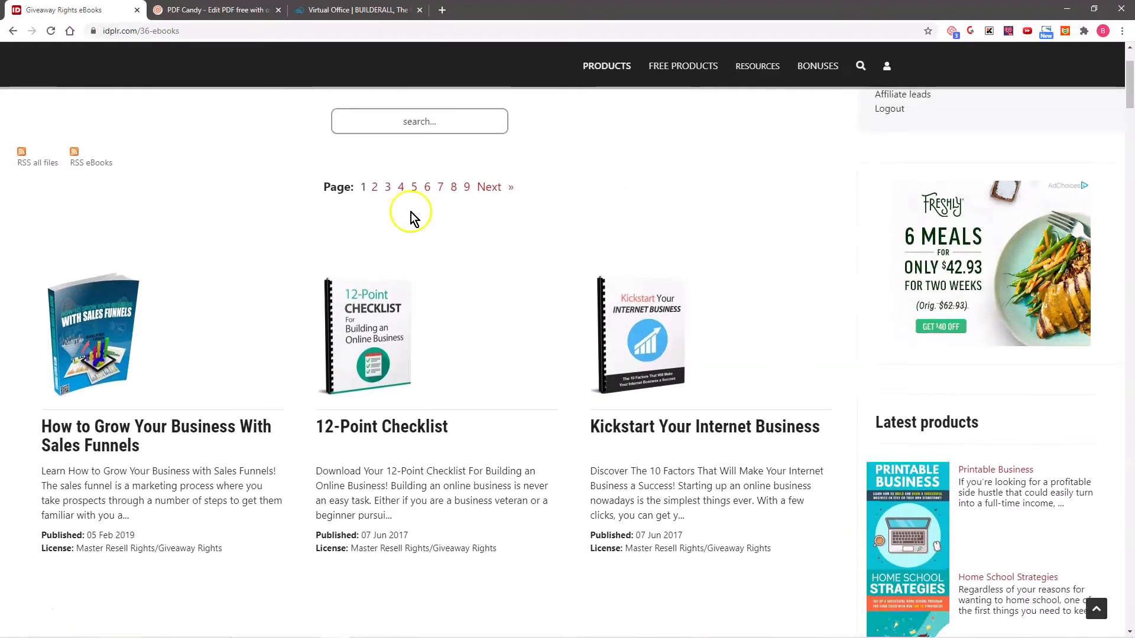
{"action": "left_click", "coordinate": [116, 424]}
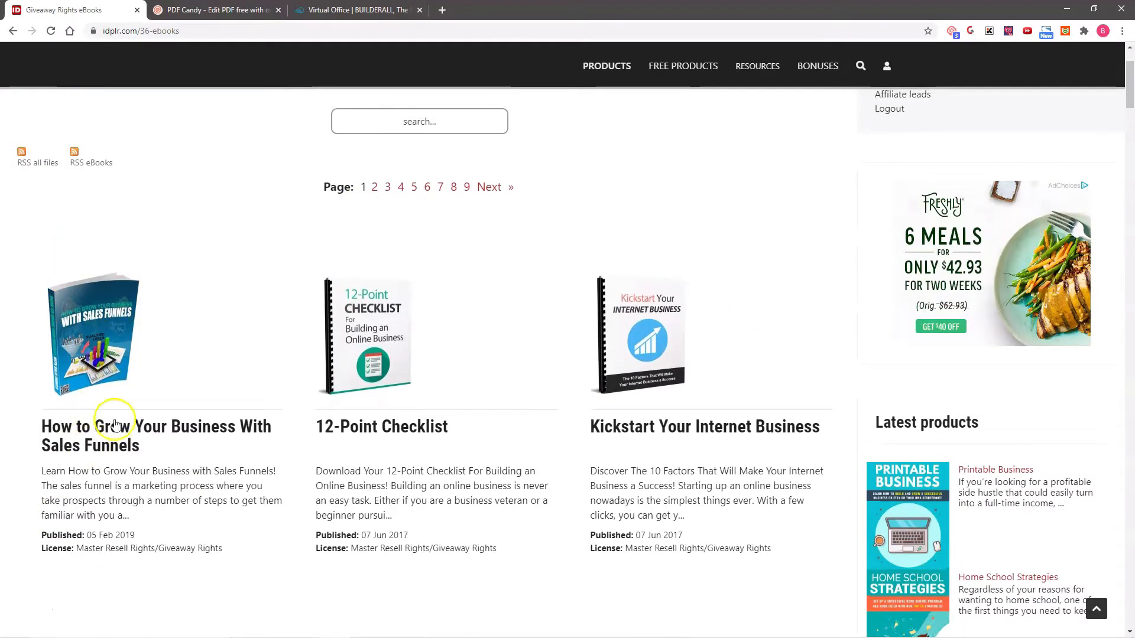
{"action": "left_click", "coordinate": [82, 351]}
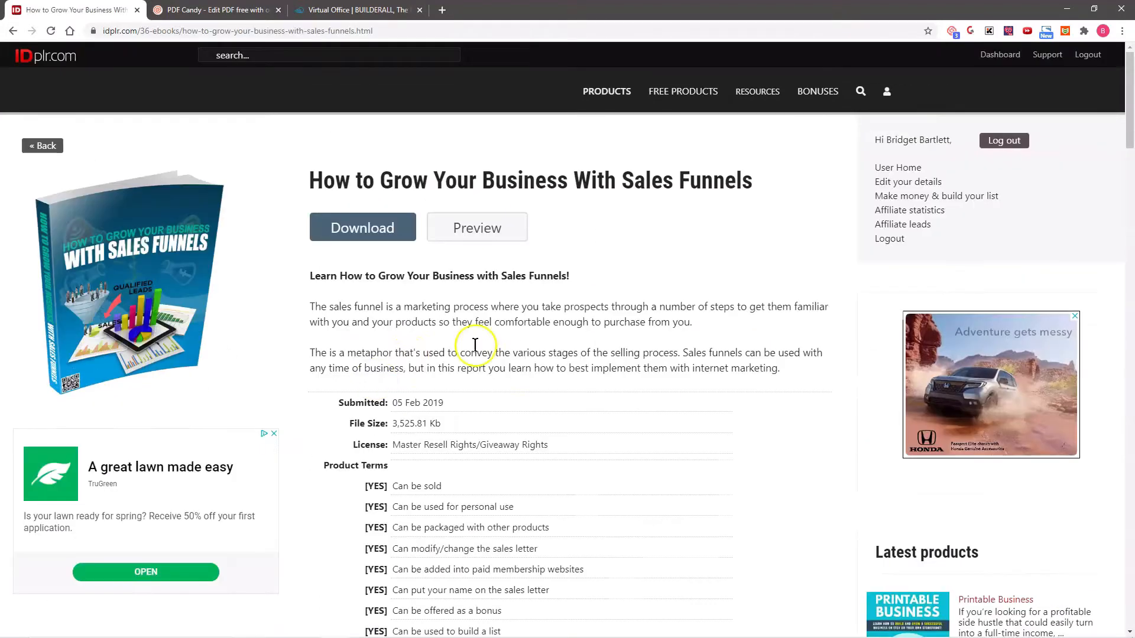
- Download the sales funnels eBook's zip archive and open it in File Explorer
{"action": "left_click", "coordinate": [380, 208]}
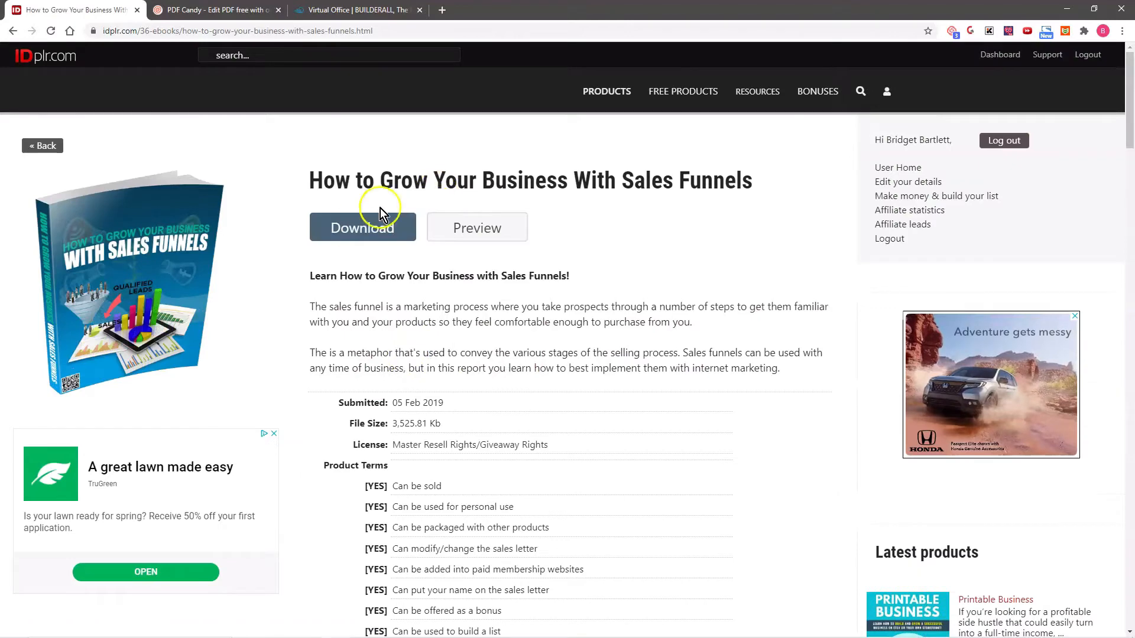
{"action": "left_click", "coordinate": [353, 228]}
{"action": "left_click", "coordinate": [467, 230]}
{"action": "left_click", "coordinate": [122, 623]}
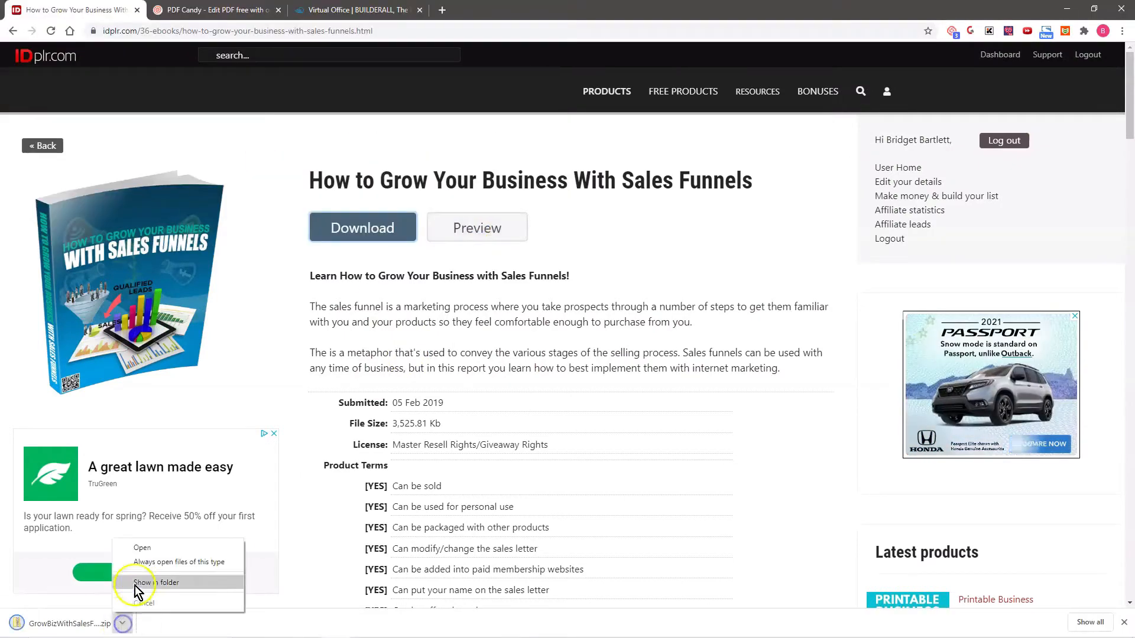
{"action": "left_click", "coordinate": [150, 550]}
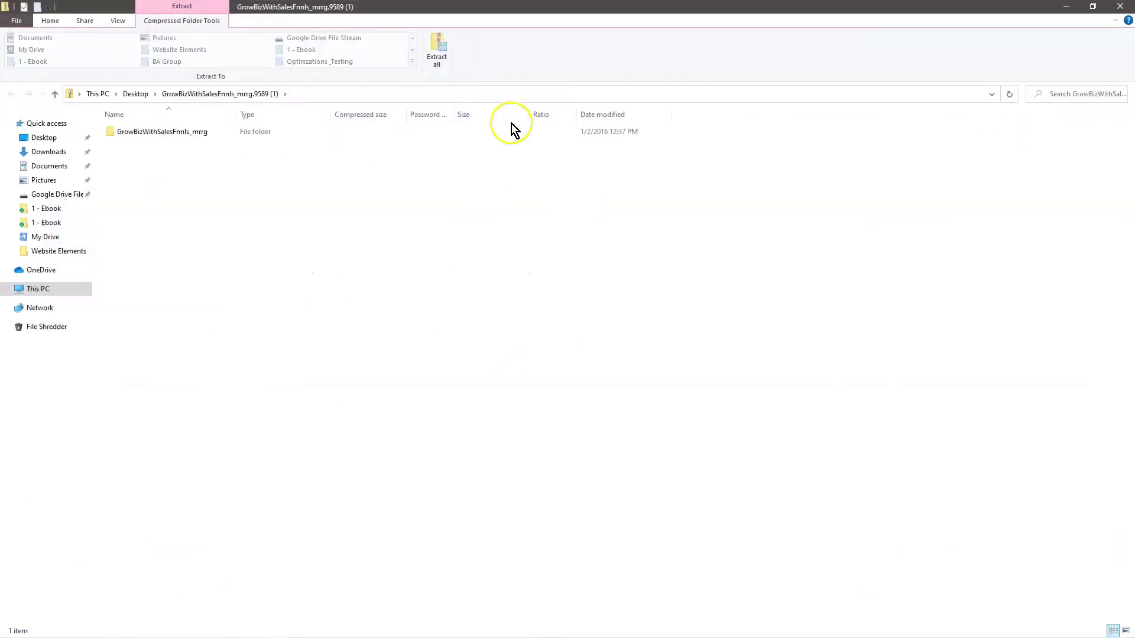
- Extract the whole archive to the suggested desktop folder and open the extracted GrowBizWithSalesFnnls_mrrg folder
{"action": "left_click", "coordinate": [441, 48]}
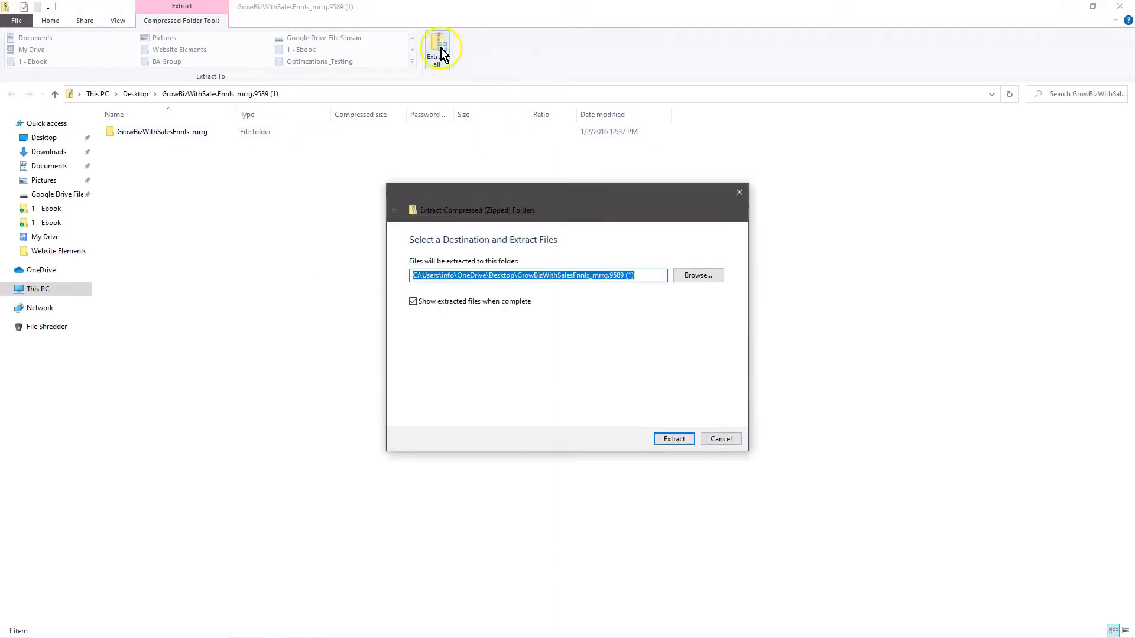
{"action": "left_click", "coordinate": [675, 439]}
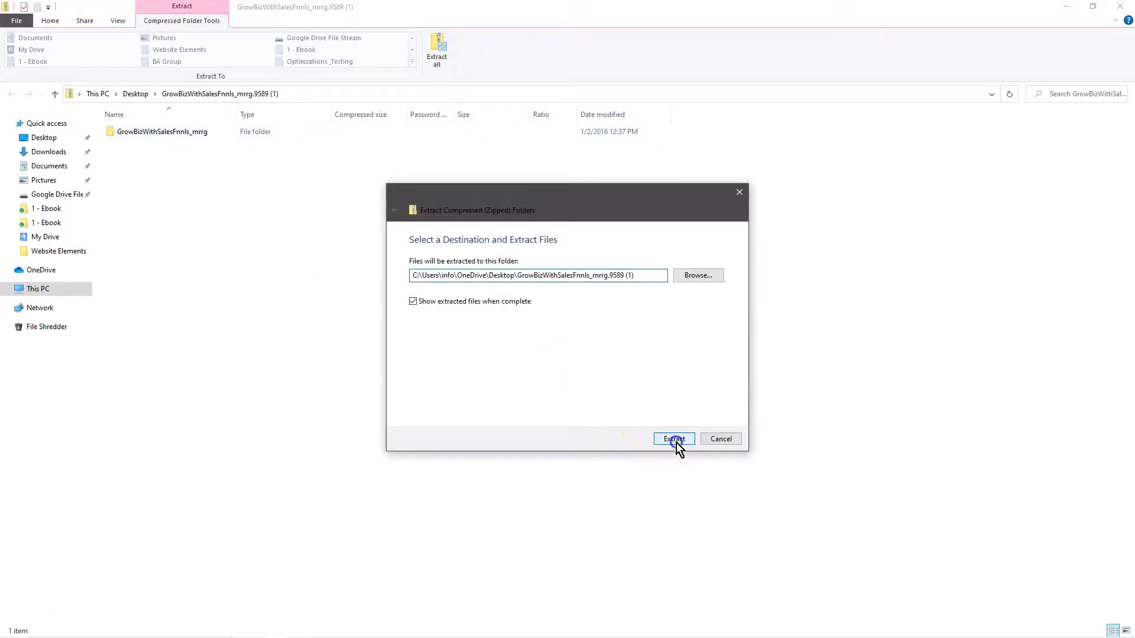
{"action": "double_click", "coordinate": [183, 132]}
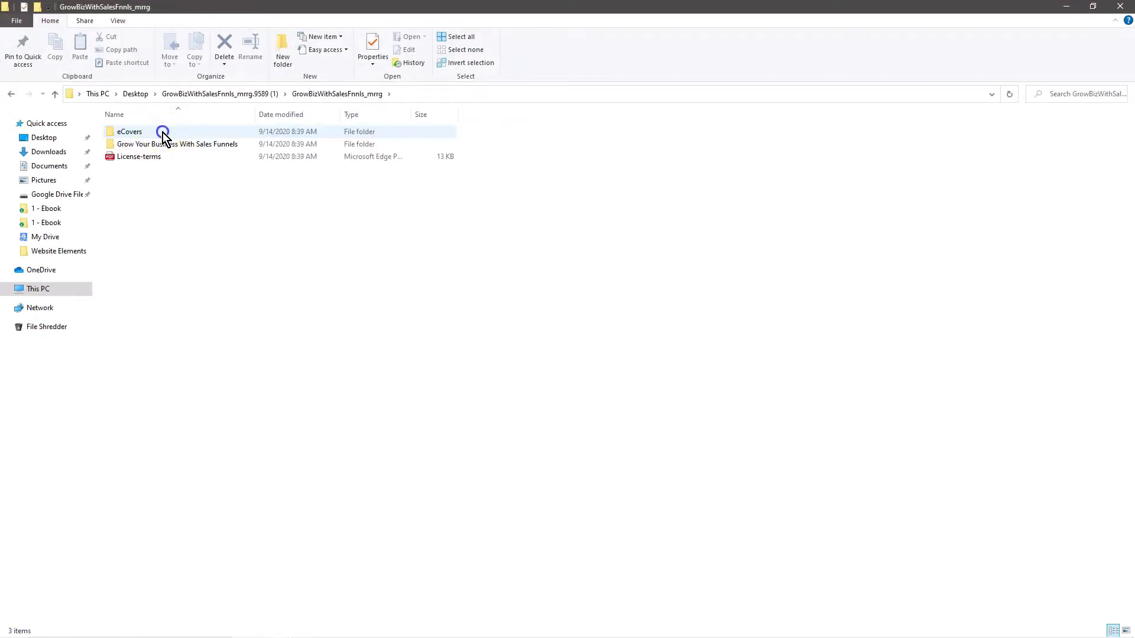
- Examine the cover images in eCovers and the eBook PDF in the Grow Your Business With Sales Funnels folder
{"action": "double_click", "coordinate": [162, 132]}
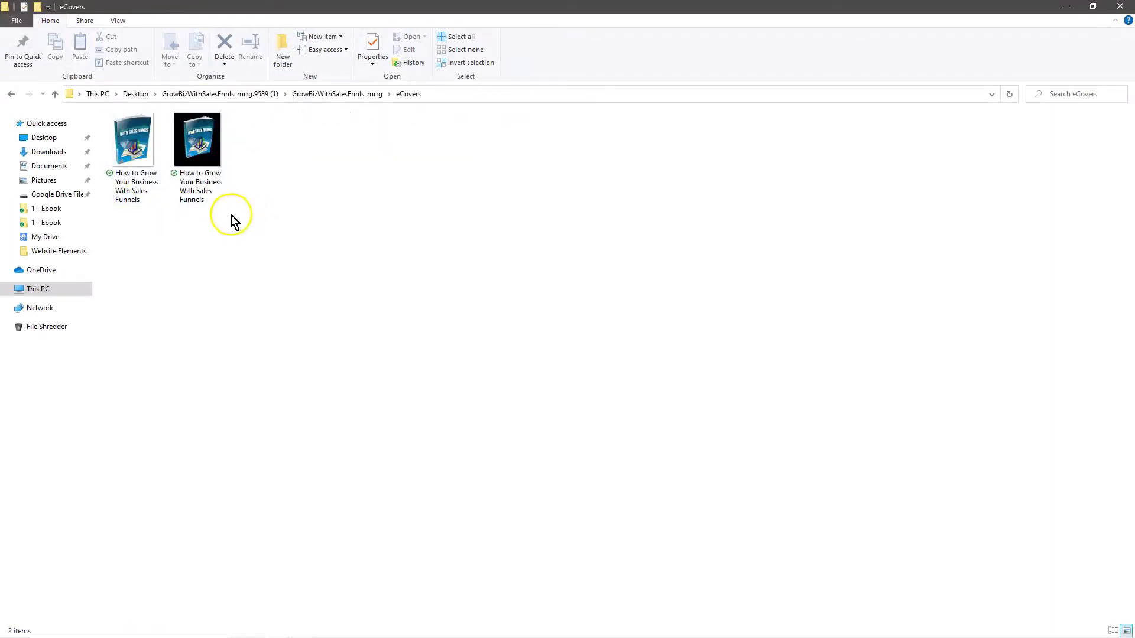
{"action": "left_click", "coordinate": [11, 94]}
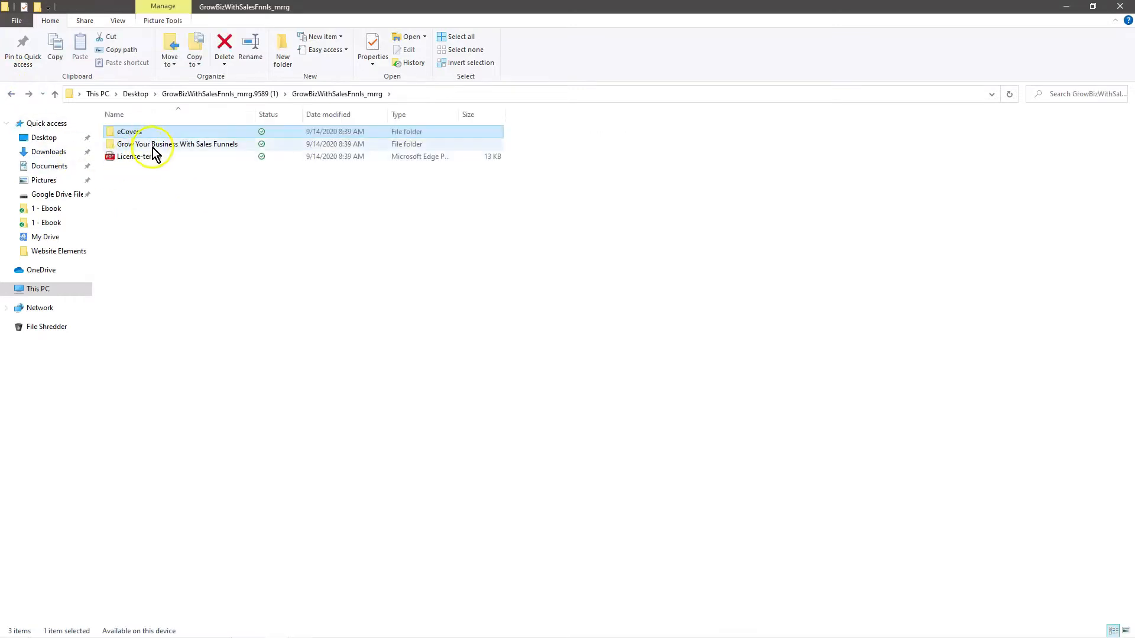
{"action": "double_click", "coordinate": [155, 145]}
{"action": "double_click", "coordinate": [182, 132]}
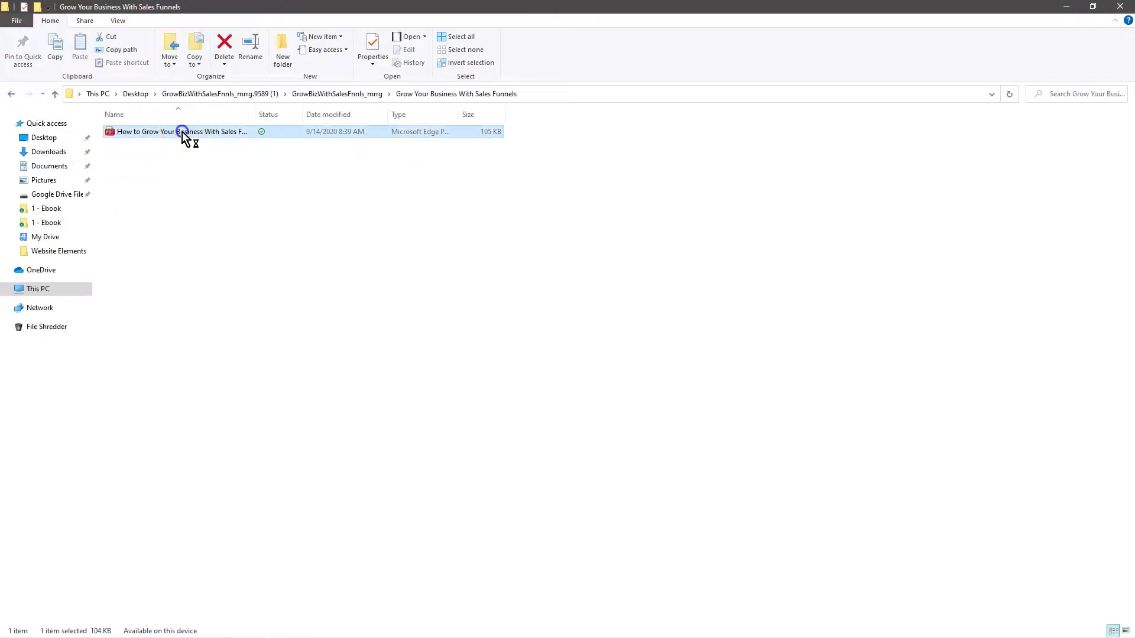
{"action": "scroll", "coordinate": [712, 272], "scroll_direction": "down", "scroll_amount": 9}
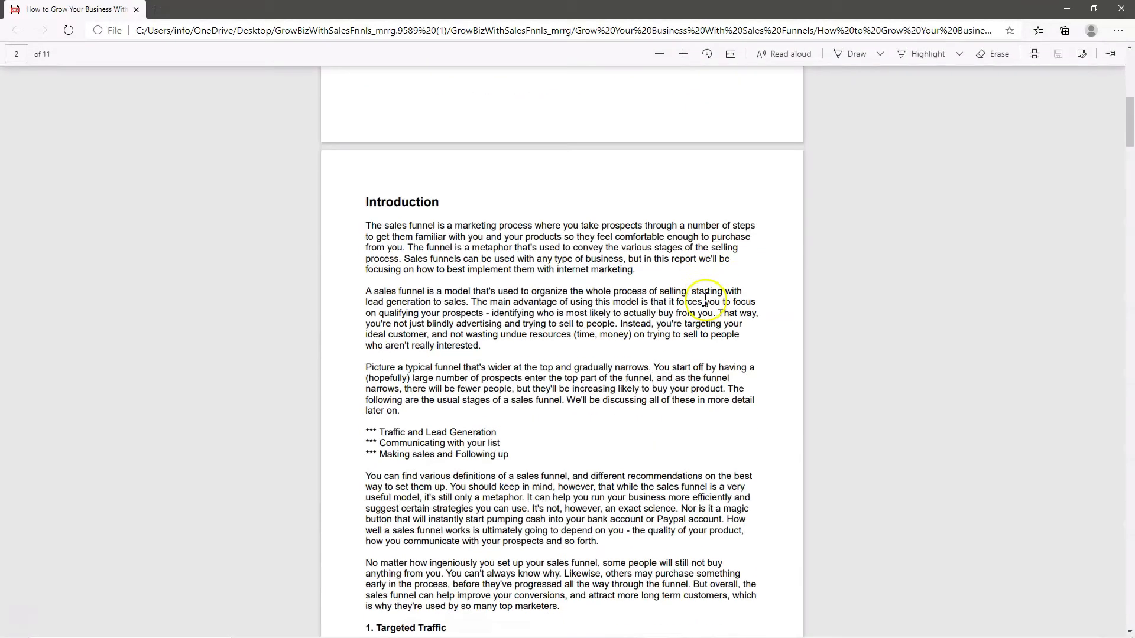
{"action": "scroll", "coordinate": [705, 301], "scroll_direction": "down", "scroll_amount": 20}
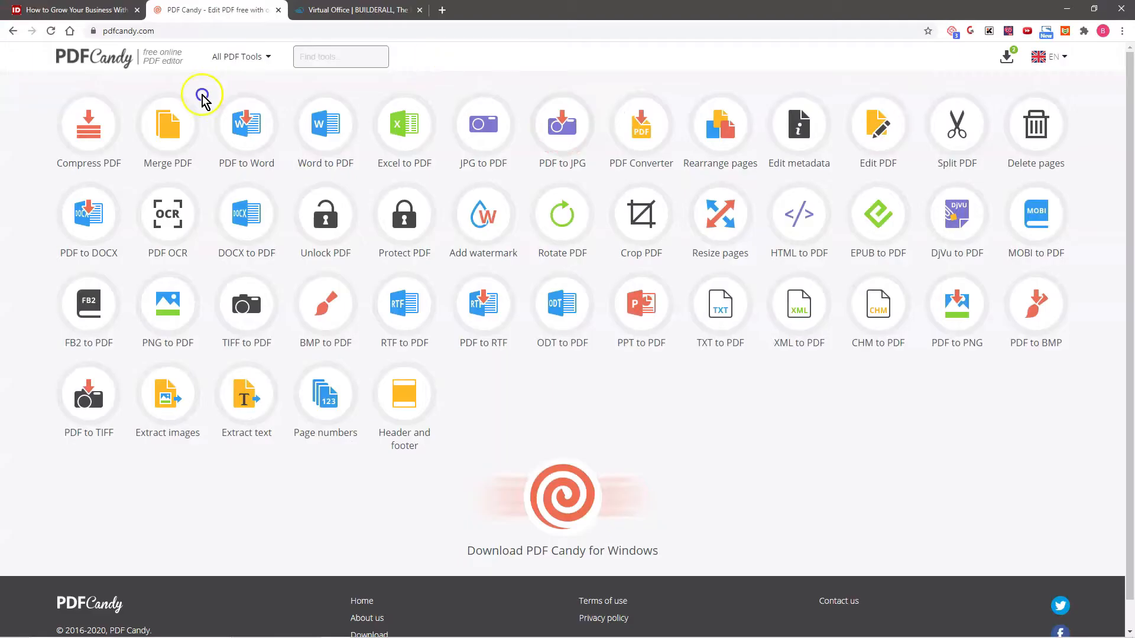
- Switch to PDF Candy and convert the "How to Grow Your Business With Sales Funnels" PDF with PDF to Word
{"action": "left_click", "coordinate": [244, 163]}
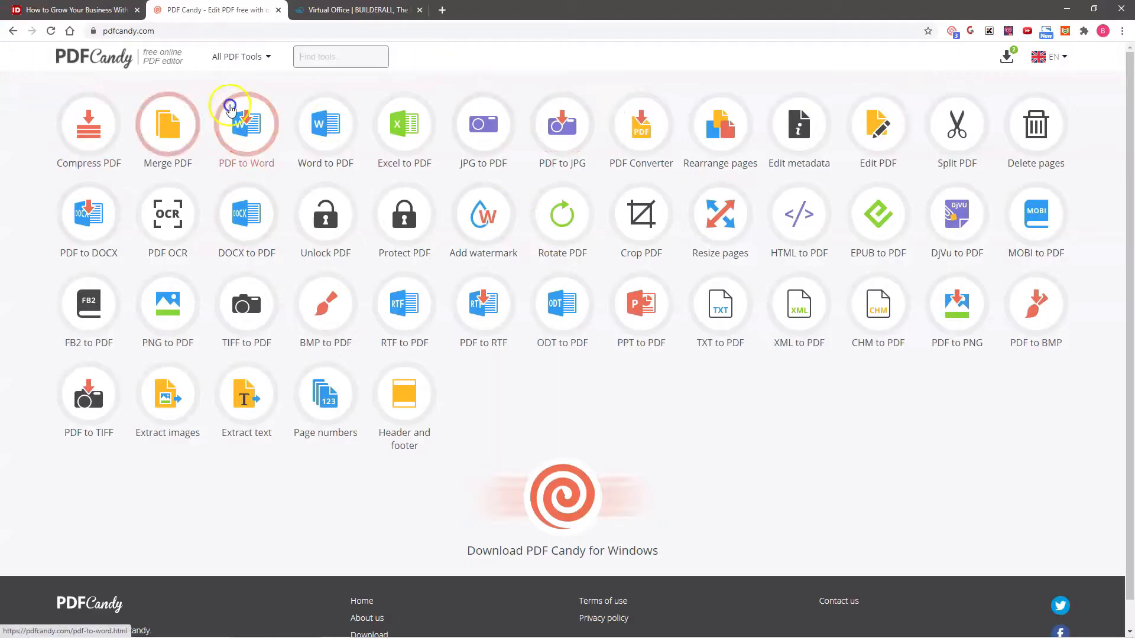
{"action": "left_click", "coordinate": [254, 137]}
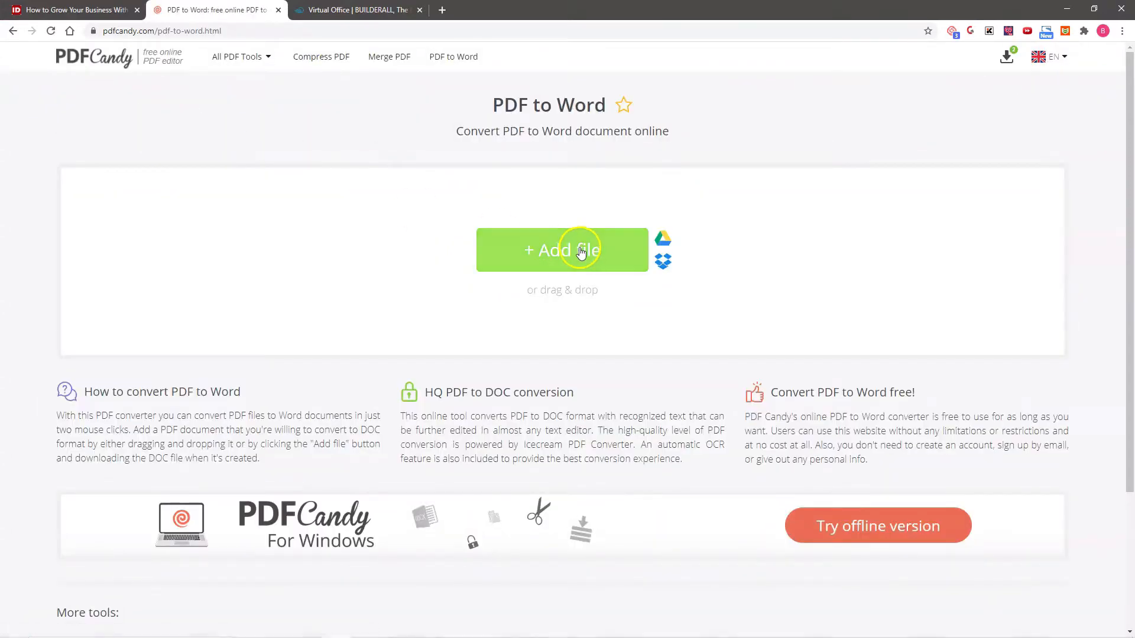
{"action": "left_click", "coordinate": [581, 250]}
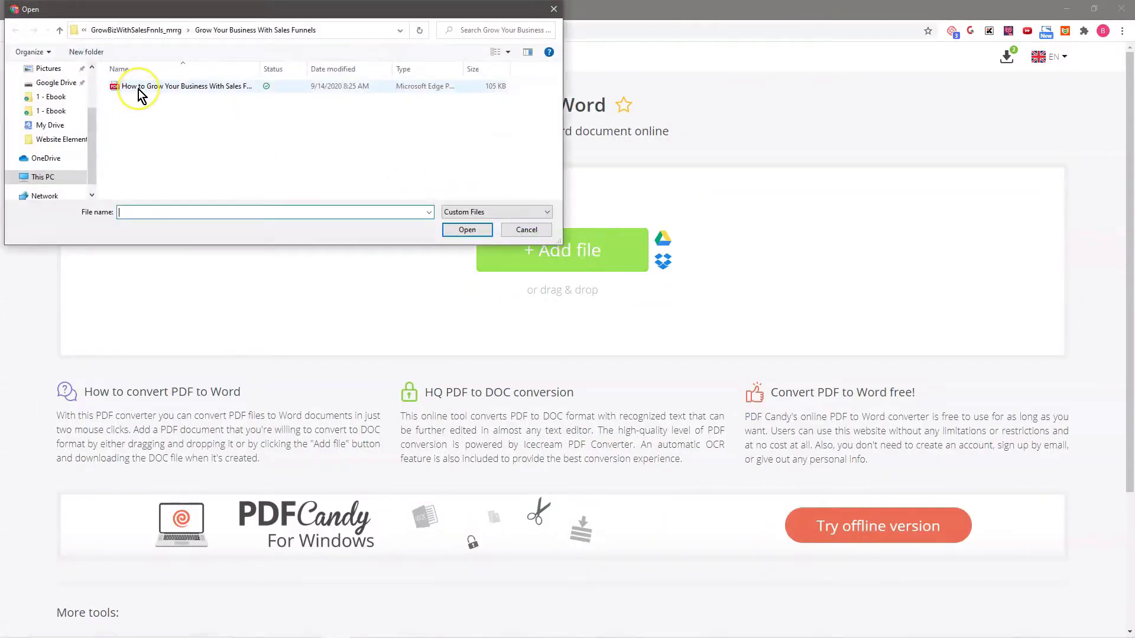
{"action": "left_click", "coordinate": [141, 89]}
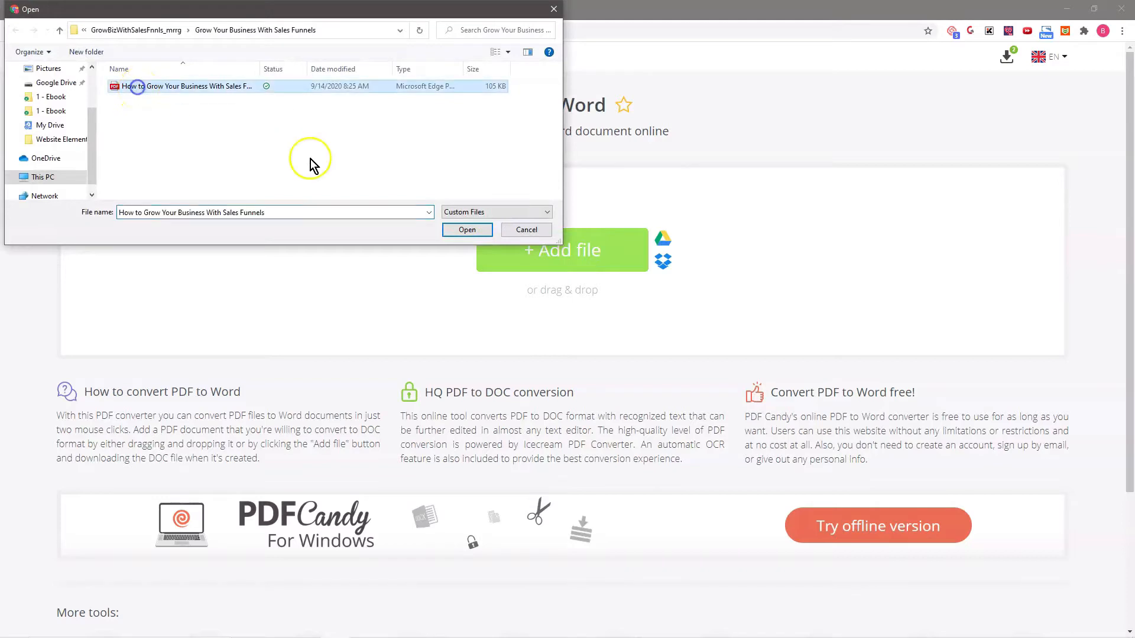
{"action": "left_click", "coordinate": [465, 230]}
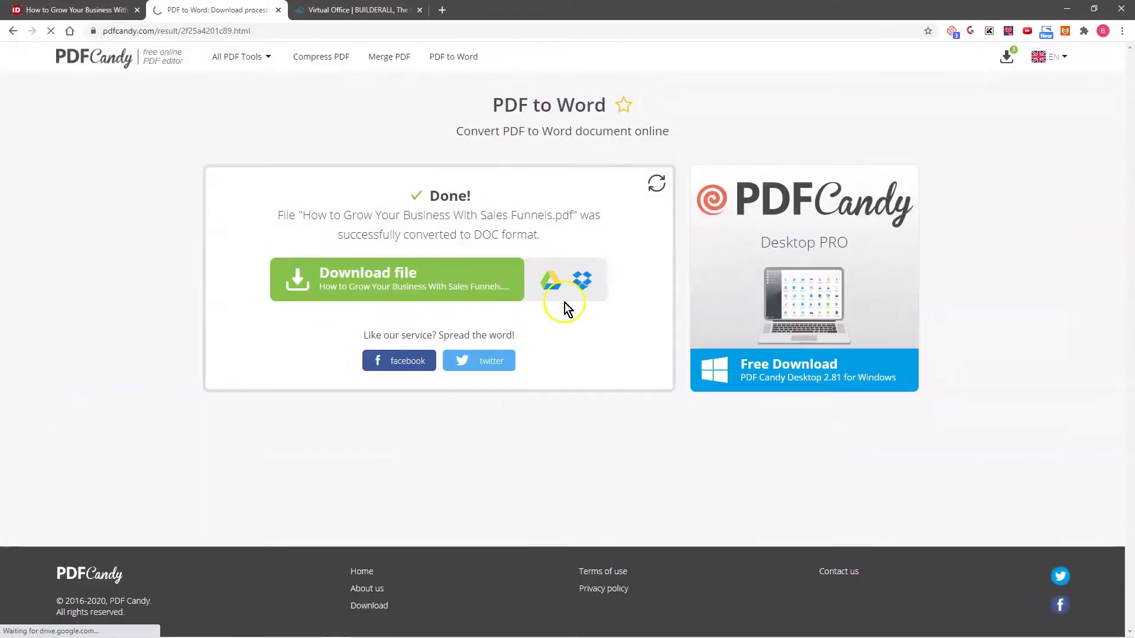
- Download the converted DOC file and open it in Word to look over its text
{"action": "left_click", "coordinate": [367, 286]}
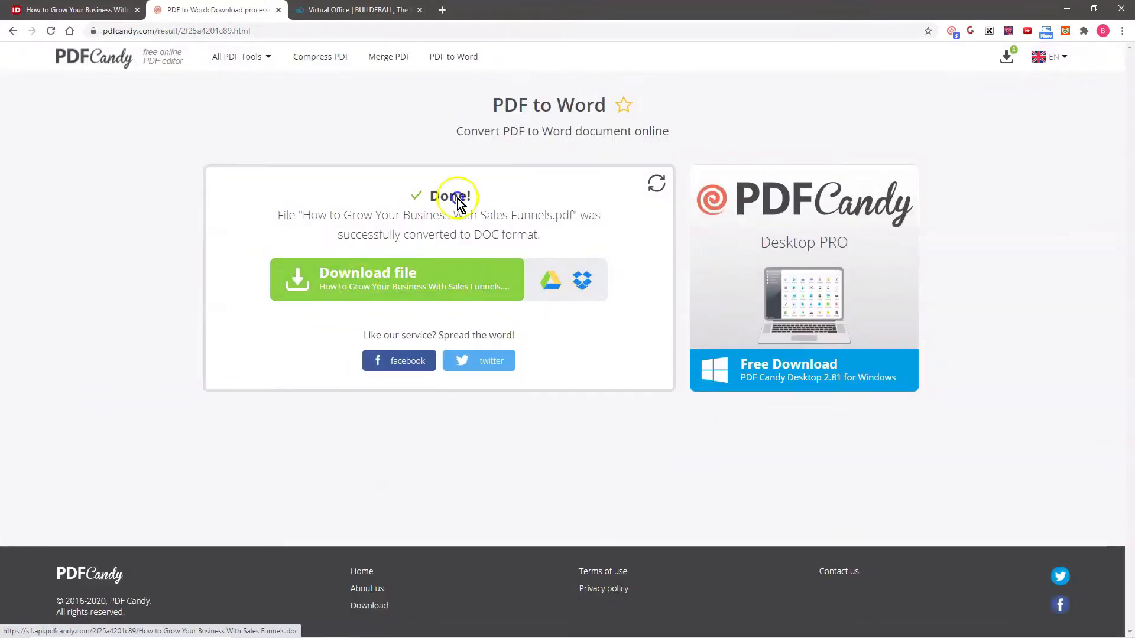
{"action": "left_click", "coordinate": [66, 124]}
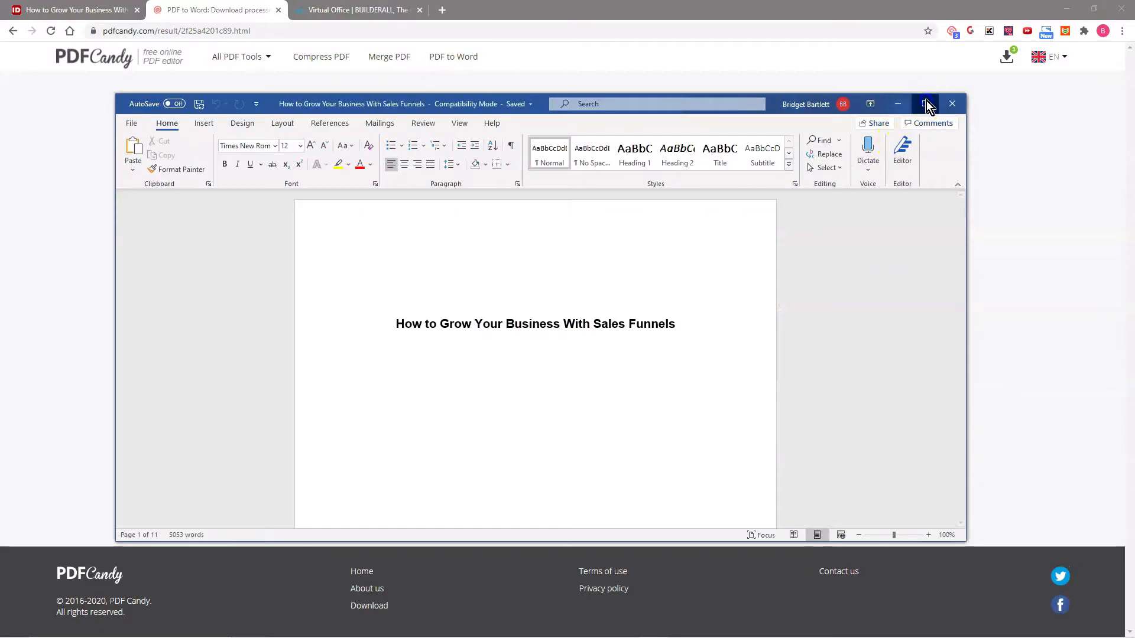
{"action": "left_click", "coordinate": [927, 101]}
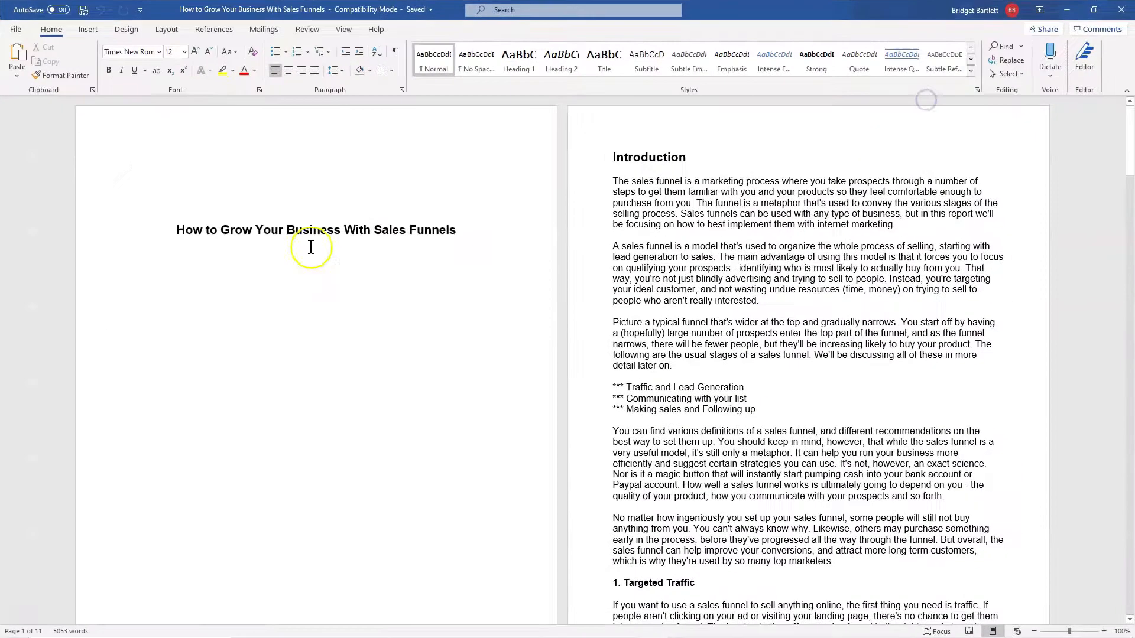
{"action": "scroll", "coordinate": [309, 263], "scroll_direction": "down", "scroll_amount": 9}
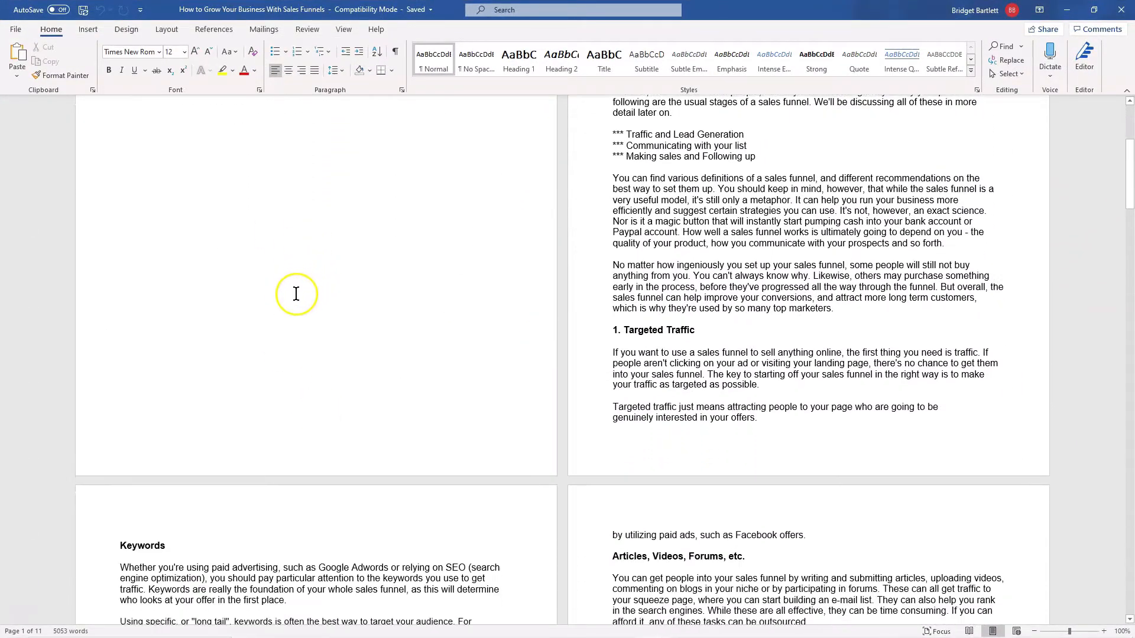
{"action": "scroll", "coordinate": [298, 294], "scroll_direction": "up", "scroll_amount": 8}
{"action": "scroll", "coordinate": [709, 400], "scroll_direction": "down", "scroll_amount": 7}
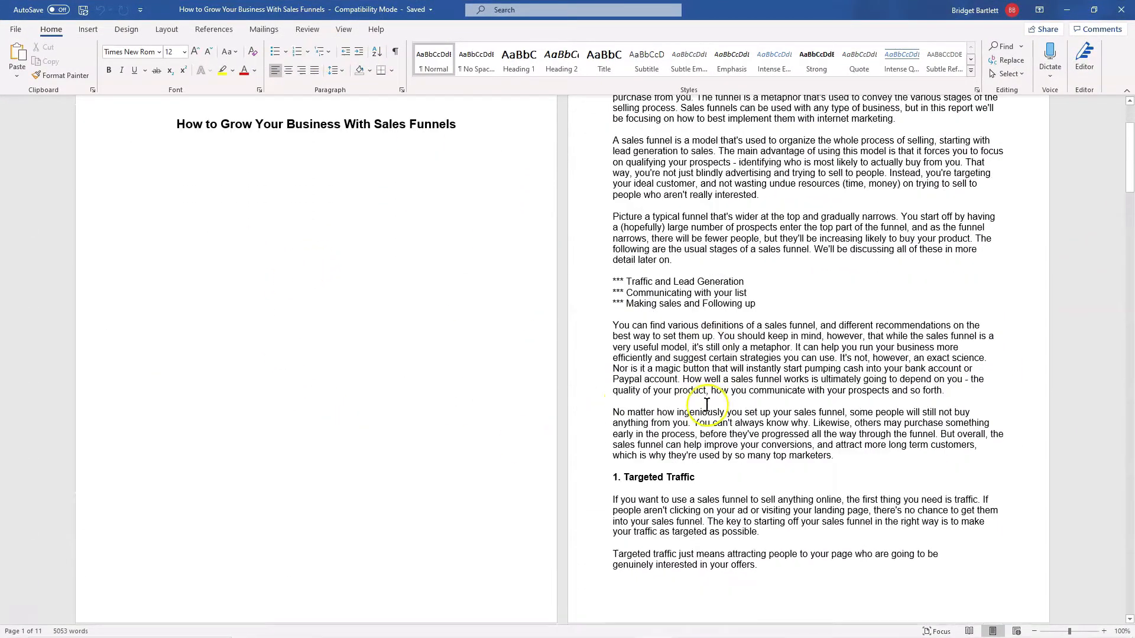
- Look through the rest of the converted Word document to its last page and close it
{"action": "scroll", "coordinate": [902, 482], "scroll_direction": "down", "scroll_amount": 20}
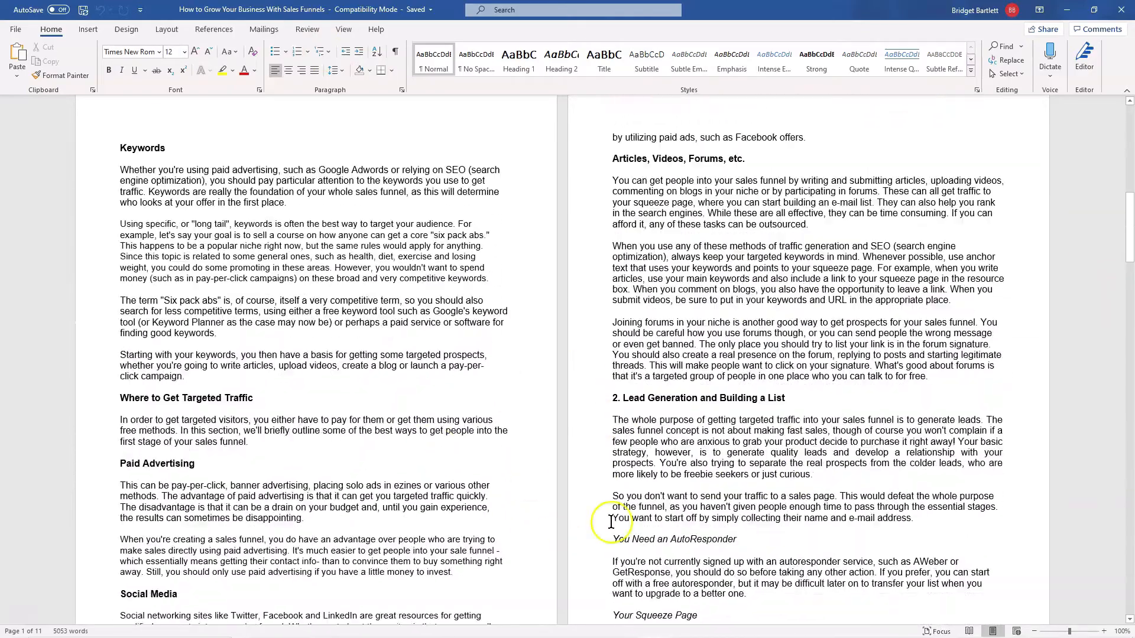
{"action": "scroll", "coordinate": [784, 471], "scroll_direction": "down", "scroll_amount": 15}
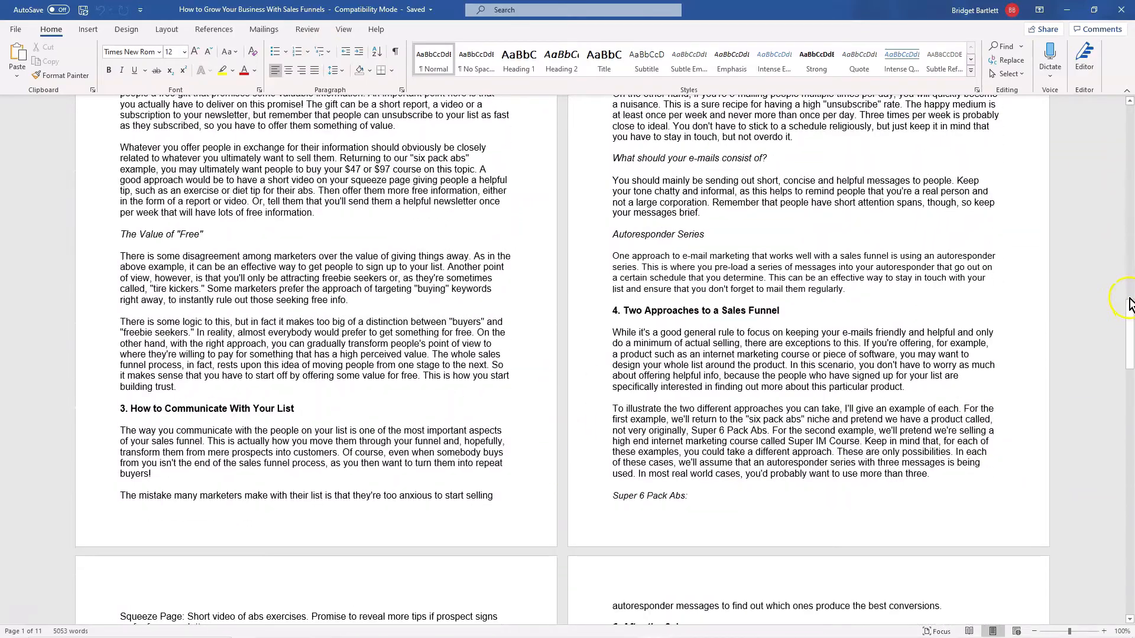
{"action": "left_click_drag", "start_coordinate": [1130, 317], "coordinate": [1130, 583]}
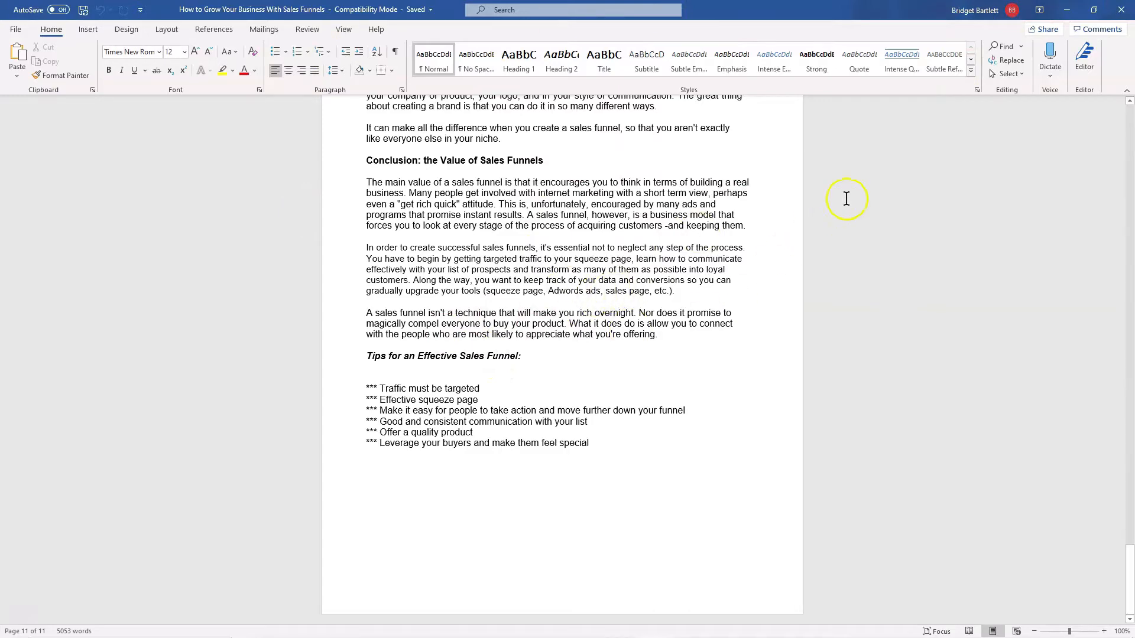
{"action": "left_click", "coordinate": [1121, 9]}
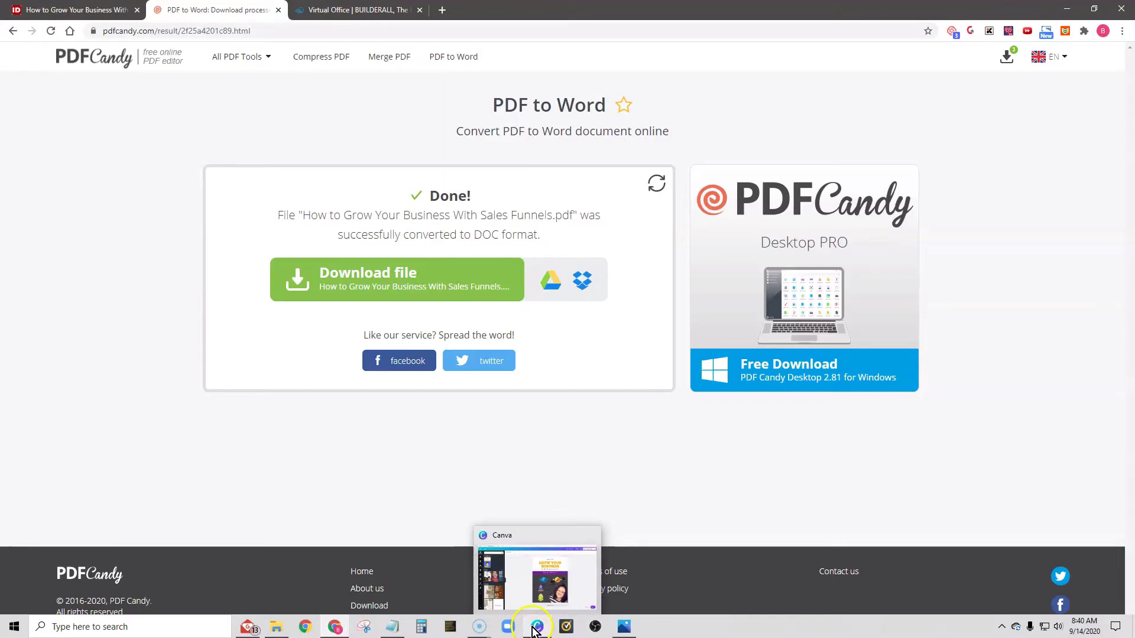
- Switch to Canva and look at the Ebook cover page design
{"action": "left_click", "coordinate": [535, 629]}
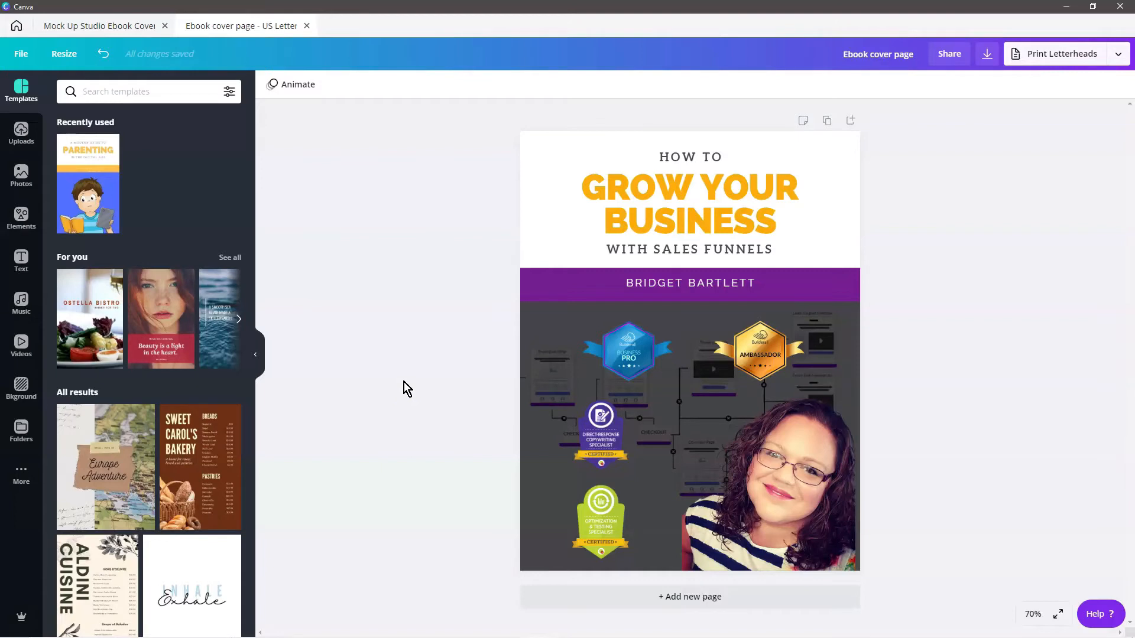
{"action": "mouse_move", "coordinate": [525, 630]}
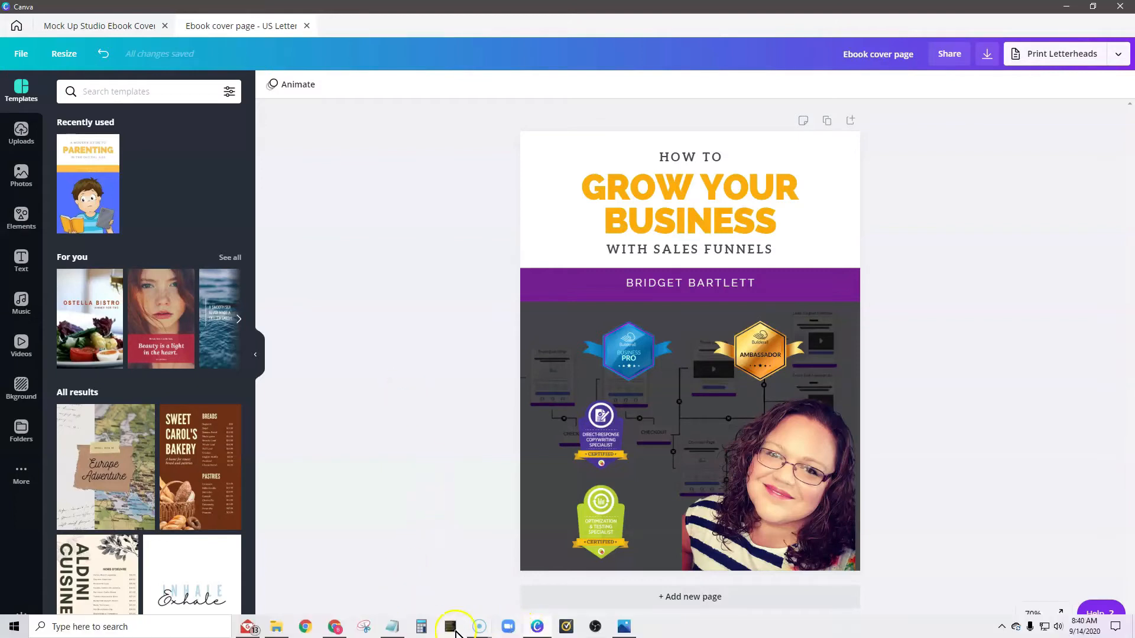
- Switch back to Chrome and open Mockup Studio from Builderall's Design apps
{"action": "left_click", "coordinate": [335, 632]}
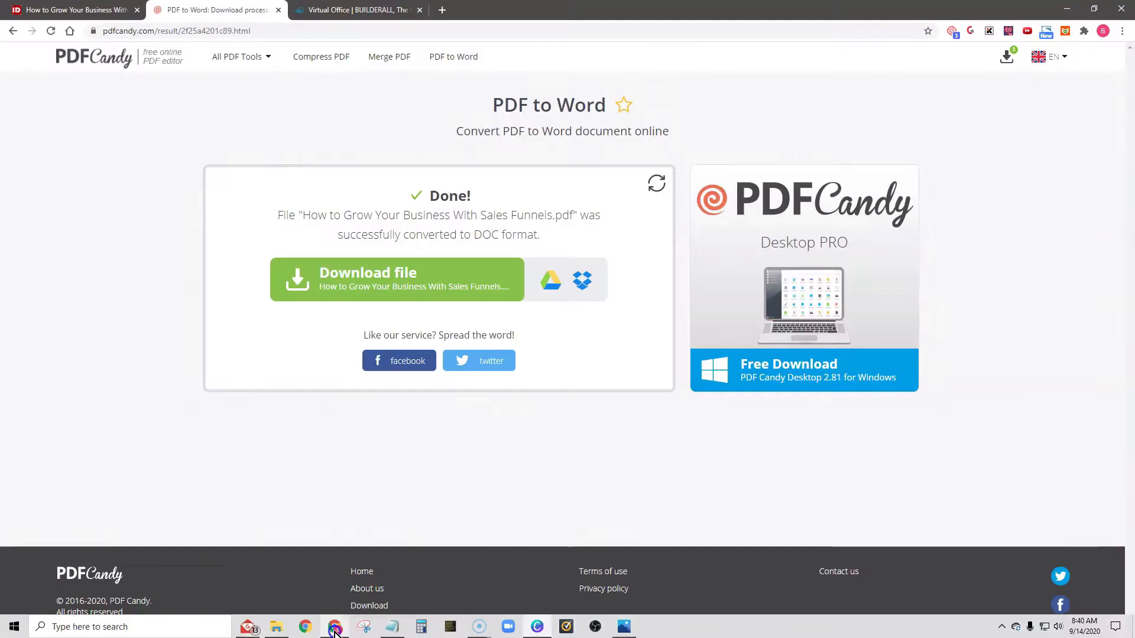
{"action": "left_click", "coordinate": [358, 10]}
{"action": "left_click", "coordinate": [718, 69]}
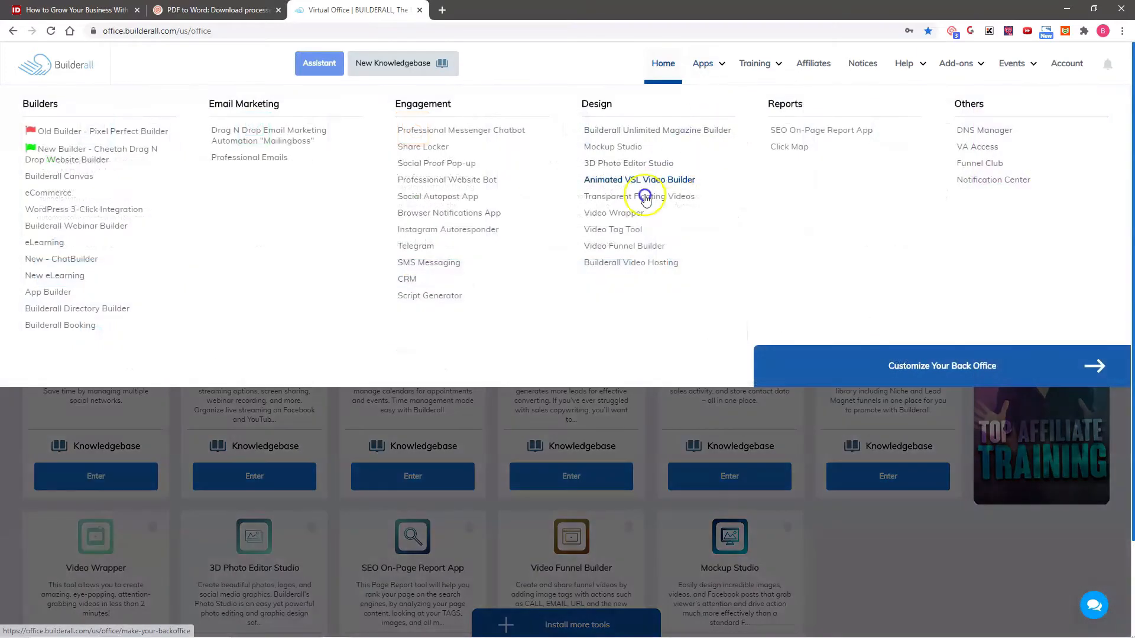
{"action": "left_click", "coordinate": [603, 147]}
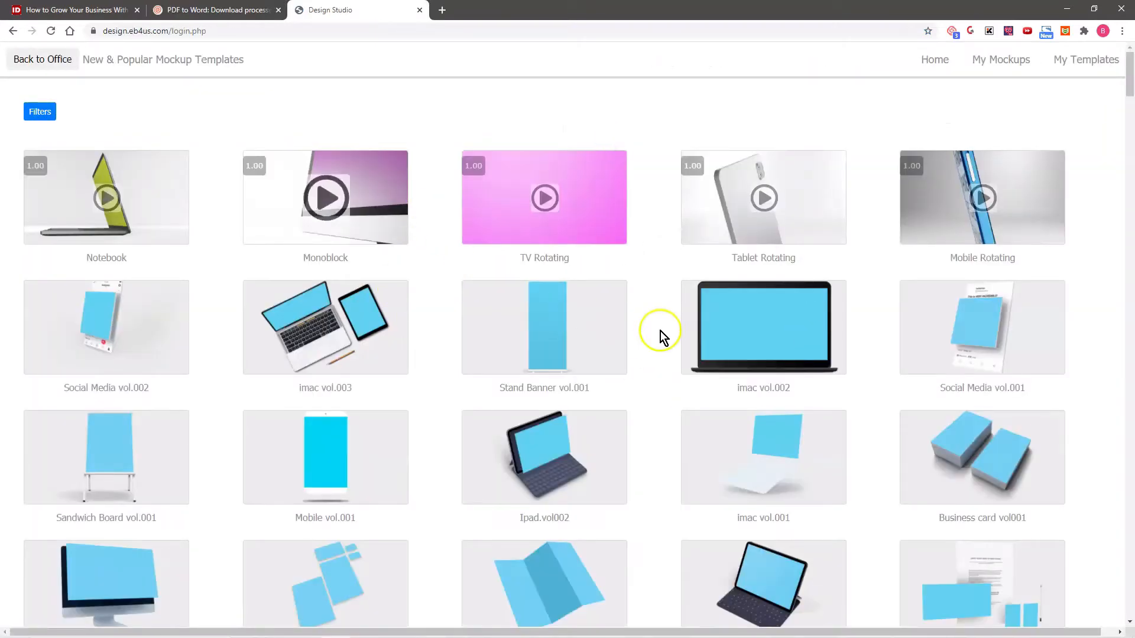
- Browse the mockup templates and open the upright hardcover Ebook Vol004 template
{"action": "scroll", "coordinate": [644, 349], "scroll_direction": "down", "scroll_amount": 3}
{"action": "scroll", "coordinate": [647, 358], "scroll_direction": "up", "scroll_amount": 1}
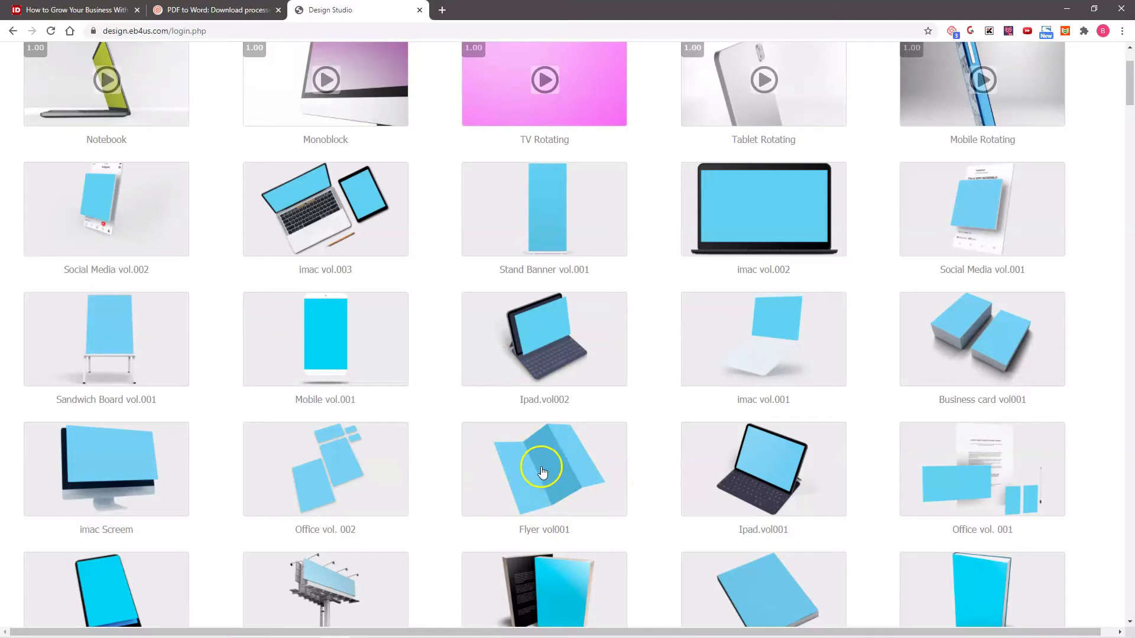
{"action": "scroll", "coordinate": [549, 444], "scroll_direction": "down", "scroll_amount": 2}
{"action": "scroll", "coordinate": [608, 470], "scroll_direction": "down", "scroll_amount": 4}
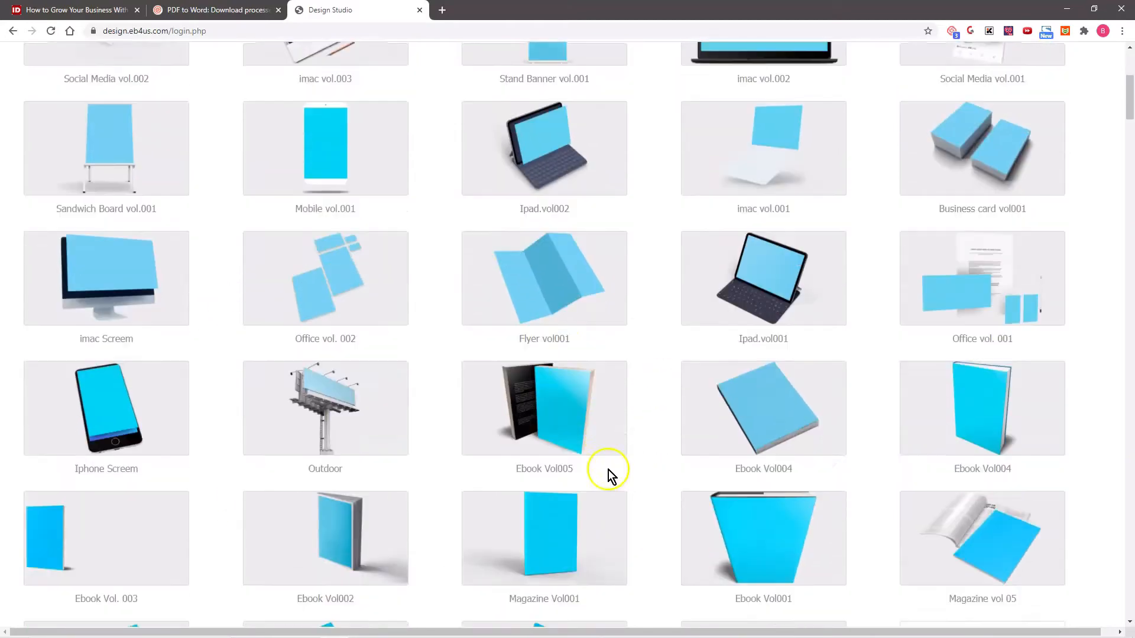
{"action": "scroll", "coordinate": [625, 444], "scroll_direction": "down", "scroll_amount": 3}
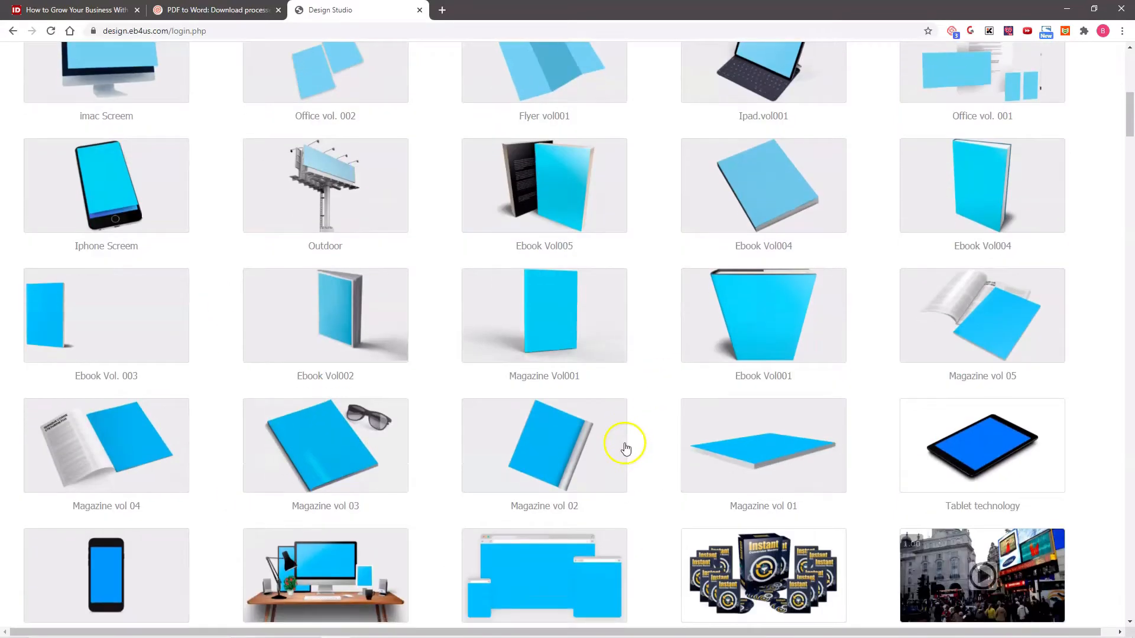
{"action": "scroll", "coordinate": [626, 444], "scroll_direction": "up", "scroll_amount": 3}
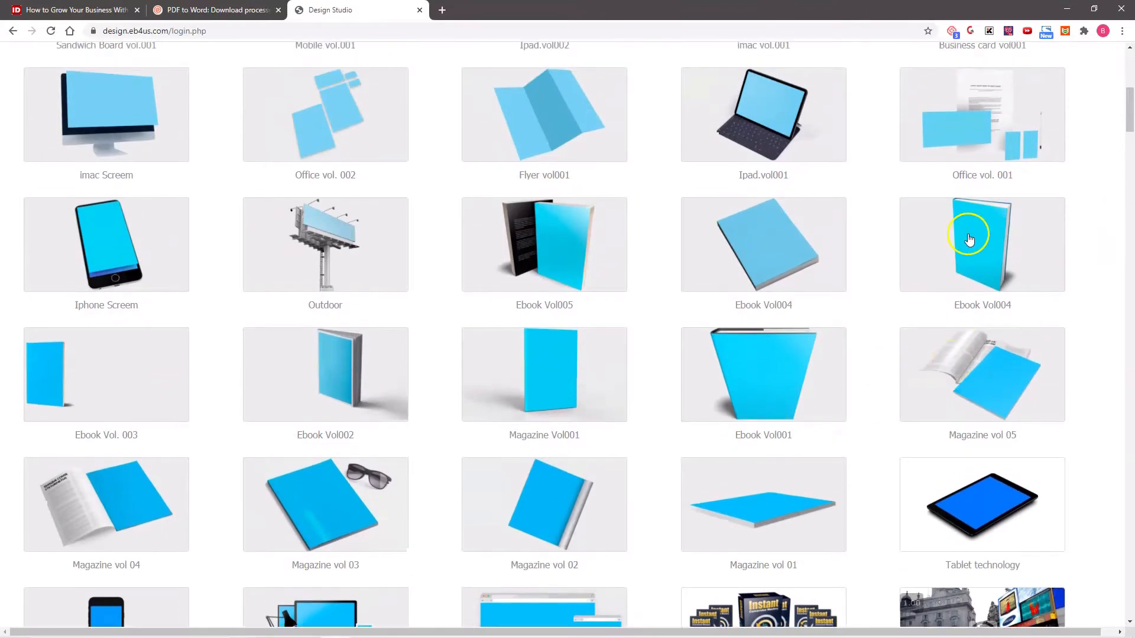
{"action": "left_click", "coordinate": [968, 234]}
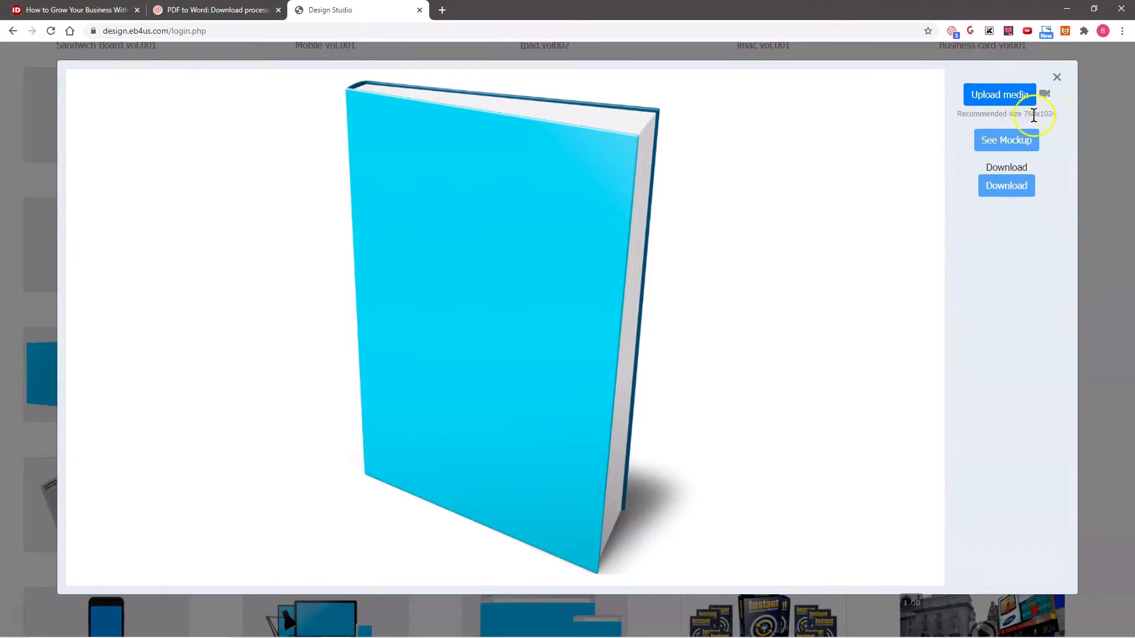
- Switch to Canva and check the resize options for the ebook cover design
{"action": "mouse_move", "coordinate": [569, 637]}
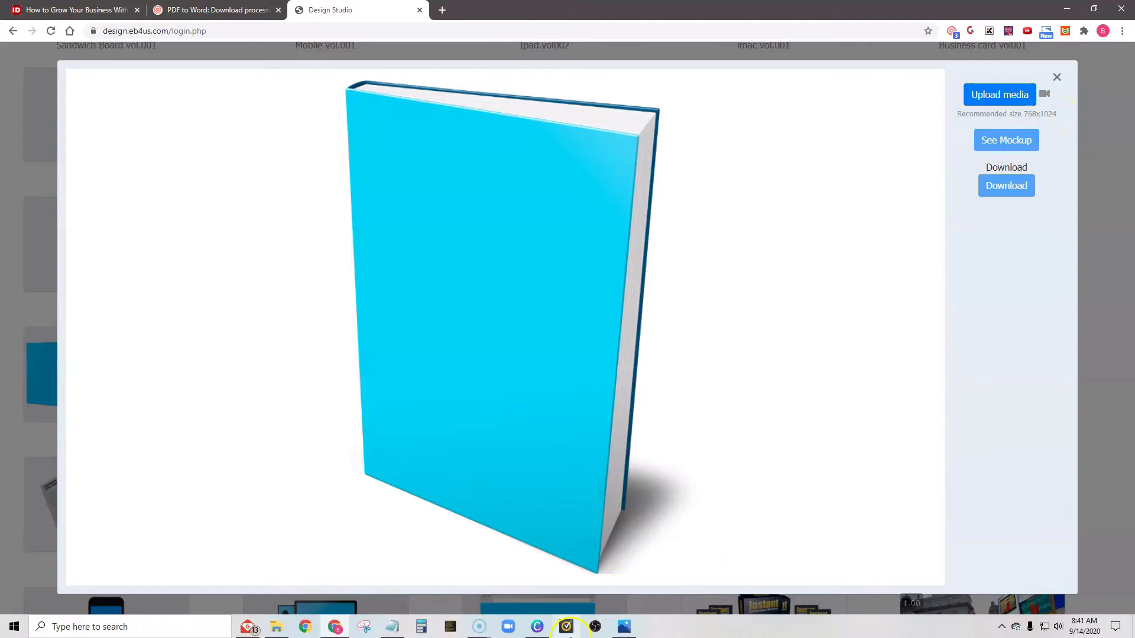
{"action": "left_click", "coordinate": [534, 628]}
{"action": "left_click", "coordinate": [63, 53]}
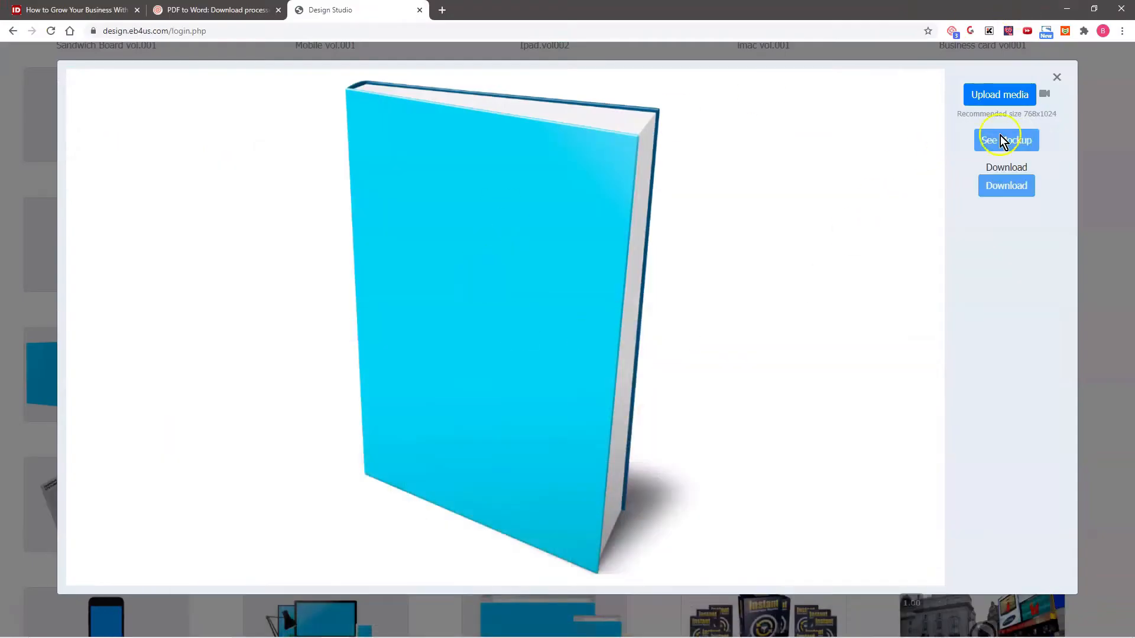
- Upload the Mock Up Studio Ebook Cover image to the template, accept its placement and render the mockup
{"action": "left_click", "coordinate": [988, 104]}
{"action": "left_click", "coordinate": [46, 144]}
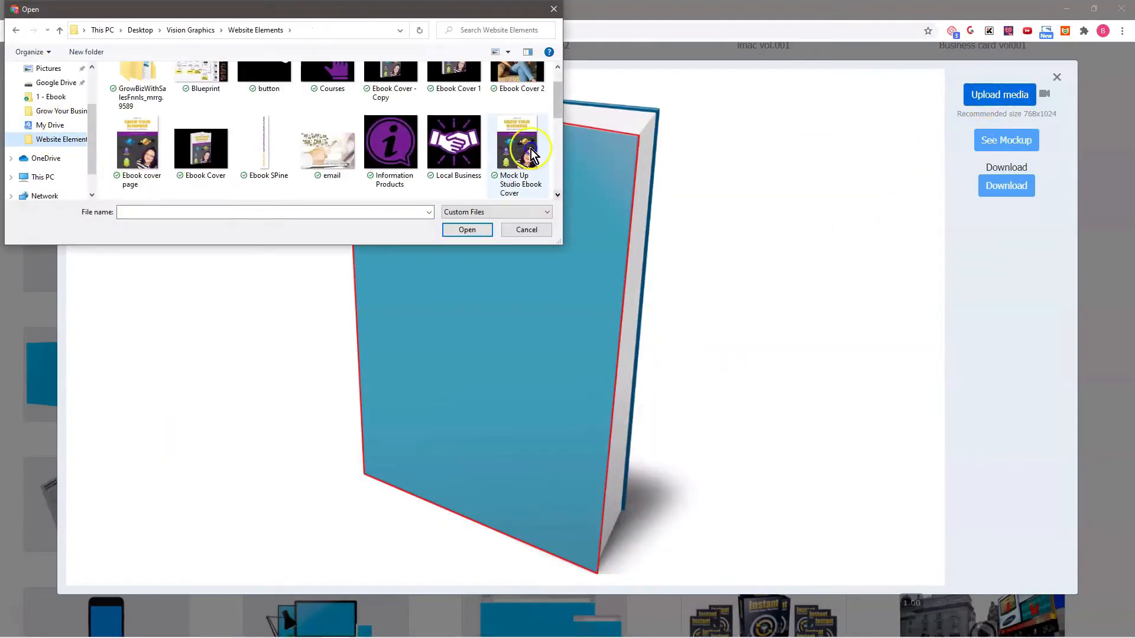
{"action": "double_click", "coordinate": [201, 149]}
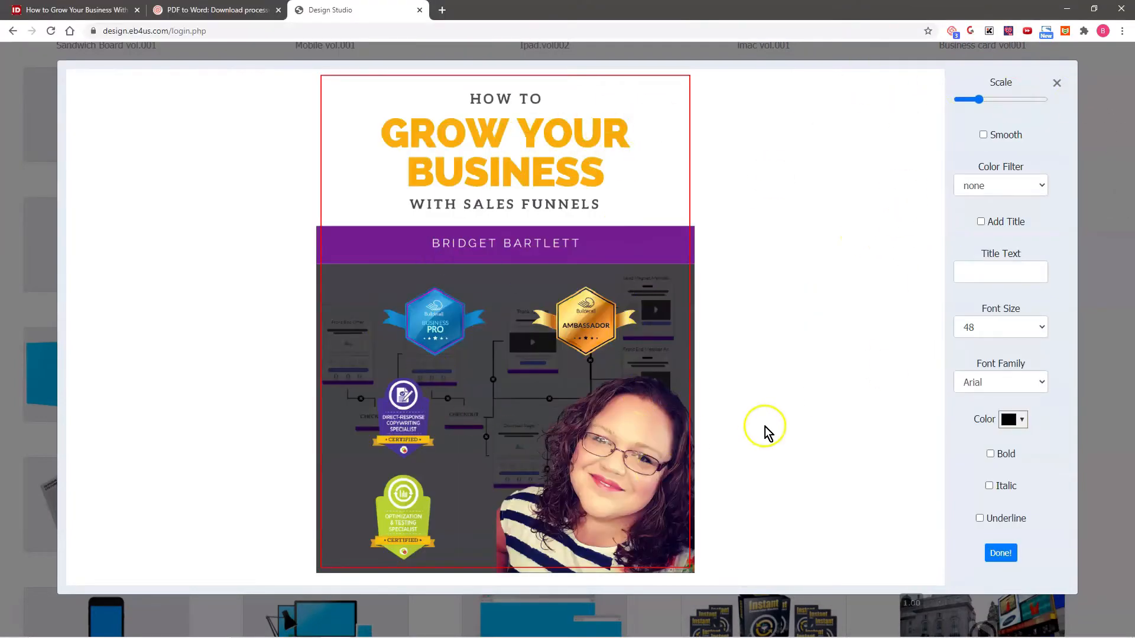
{"action": "left_click", "coordinate": [1005, 556]}
{"action": "left_click", "coordinate": [1014, 145]}
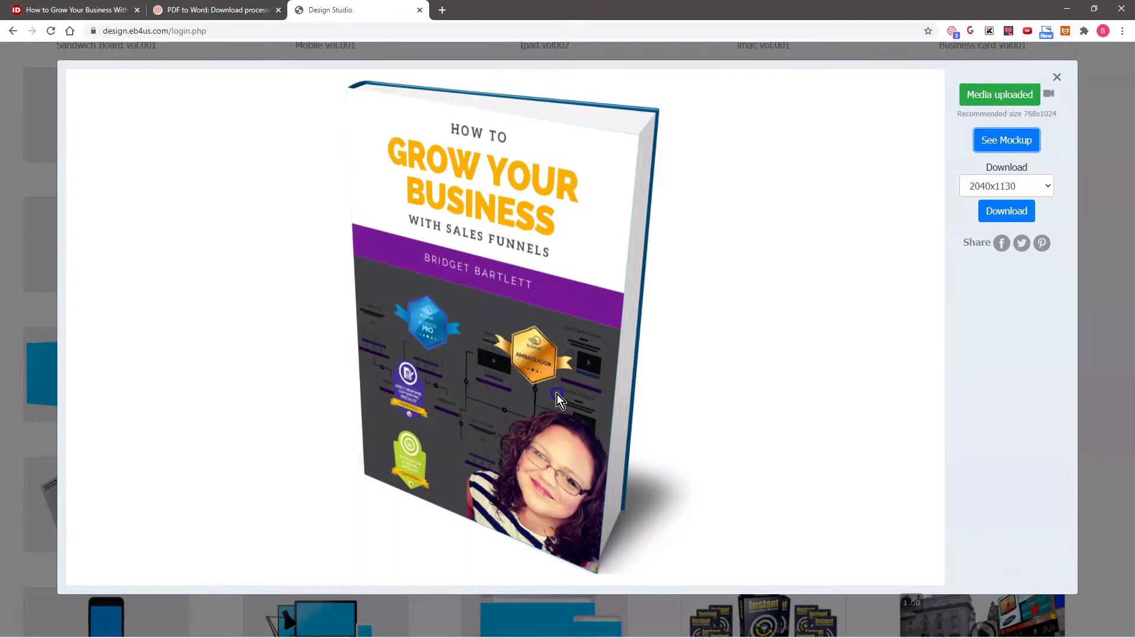
- Download the book mockup at 2040x1130 under a file name beginning with "Mock up Ebook" and close the template
{"action": "left_click", "coordinate": [748, 282]}
{"action": "left_click", "coordinate": [1006, 210]}
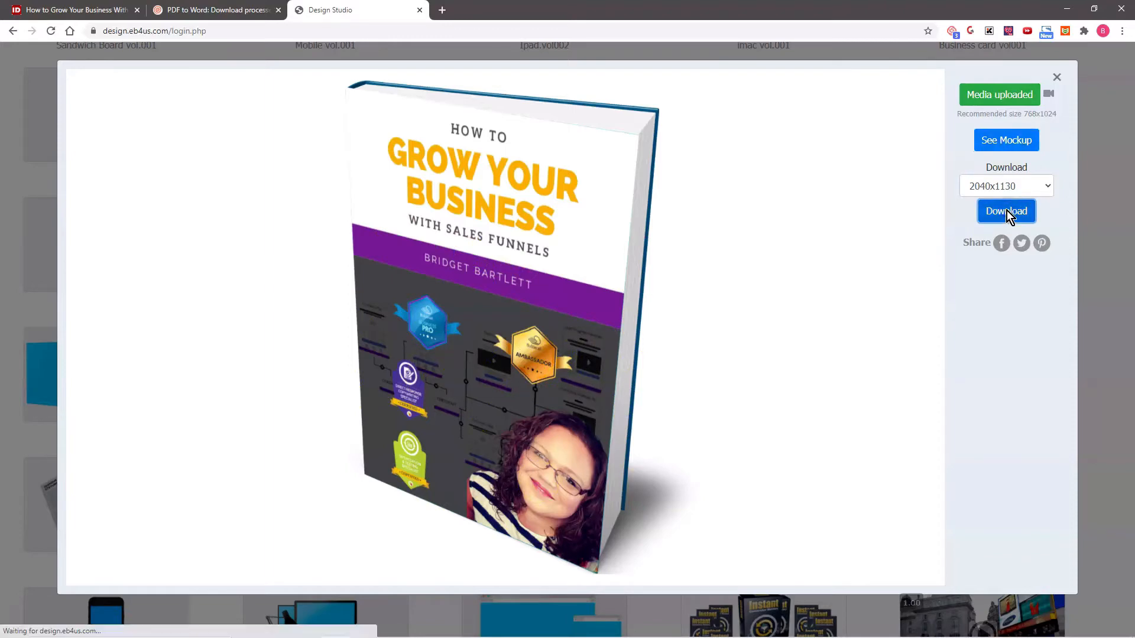
{"action": "left_click_drag", "start_coordinate": [148, 189], "coordinate": [70, 179]}
{"action": "type", "text": "Mock up Ebook ("}
{"action": "left_click", "coordinate": [447, 230]}
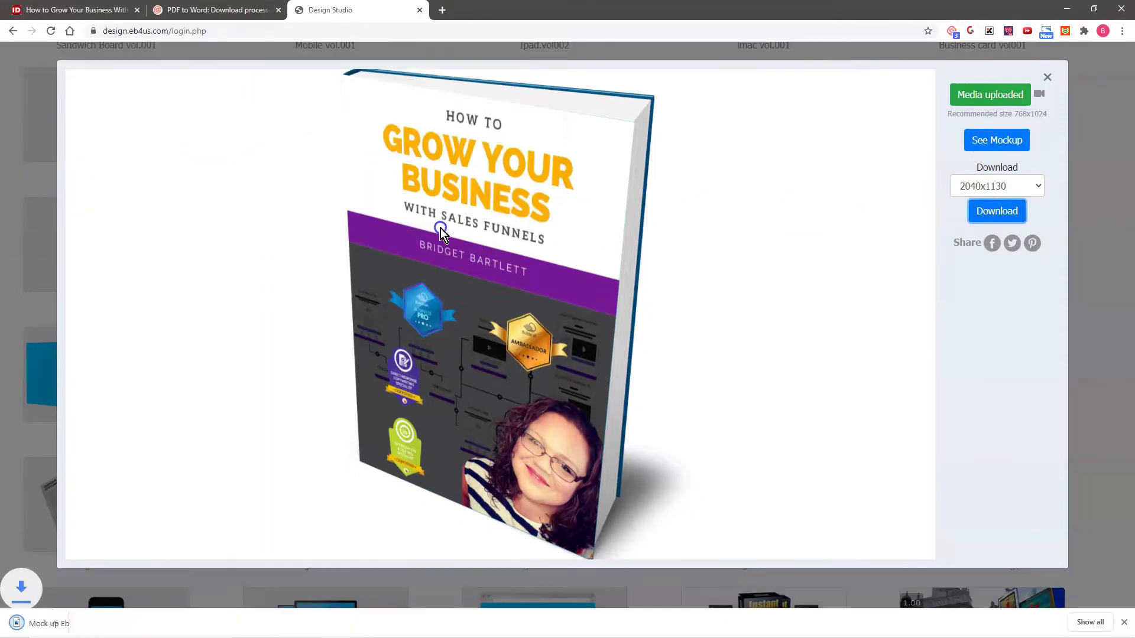
{"action": "left_click", "coordinate": [1047, 77]}
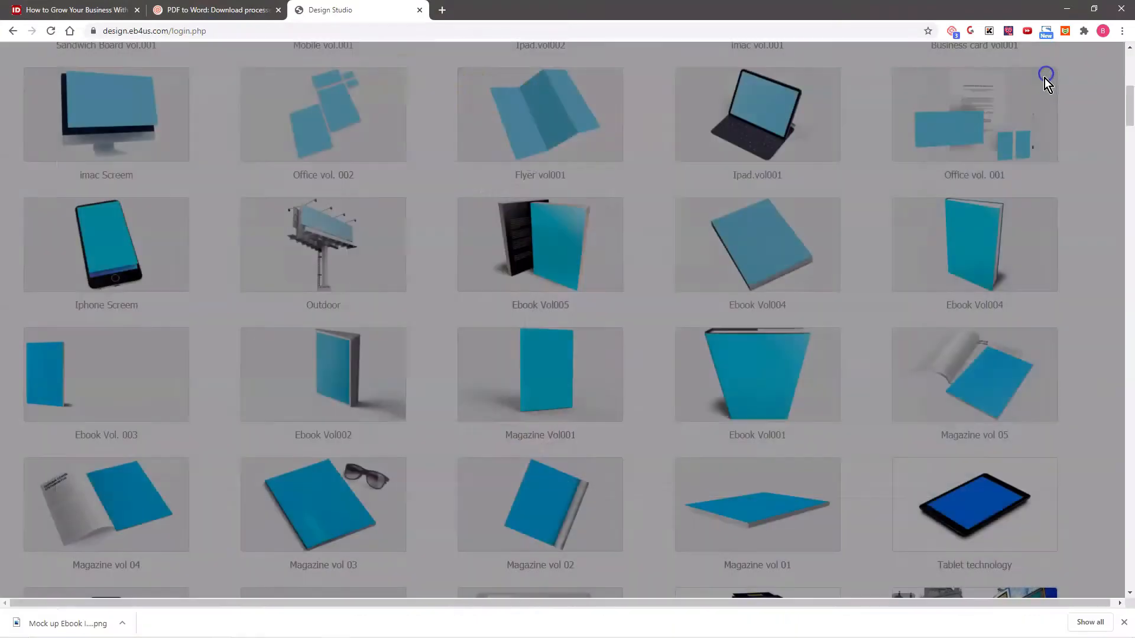
- Return to the Builderall office and open the Upsell Funnel site's registration page in the Cheetah website builder
{"action": "scroll", "coordinate": [285, 307], "scroll_direction": "up", "scroll_amount": 8}
{"action": "left_click", "coordinate": [23, 59]}
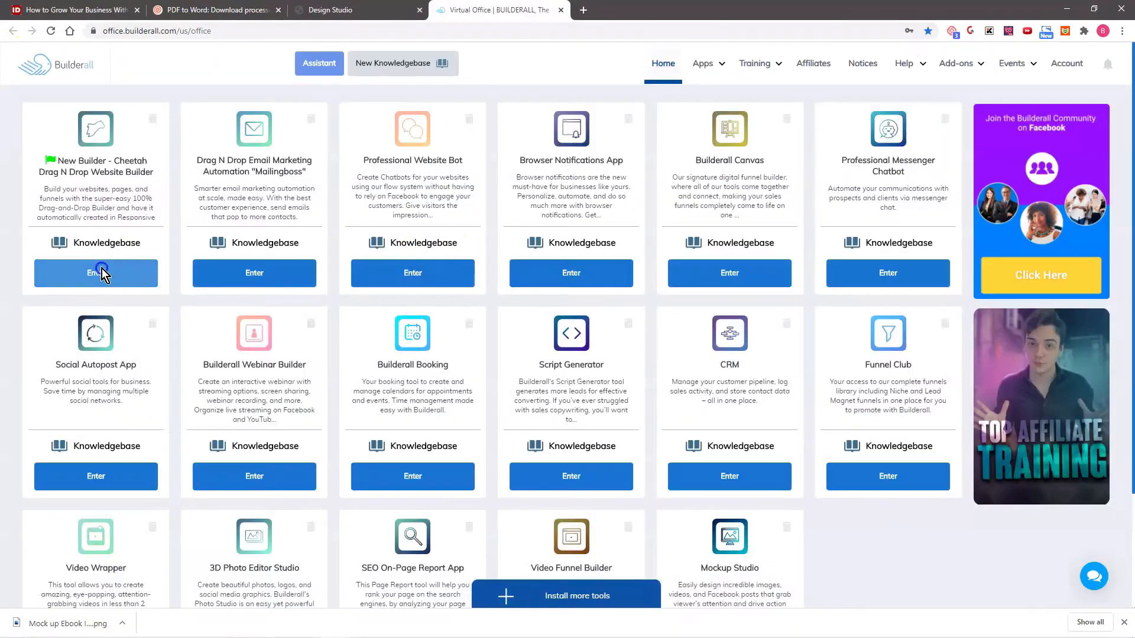
{"action": "left_click", "coordinate": [102, 270]}
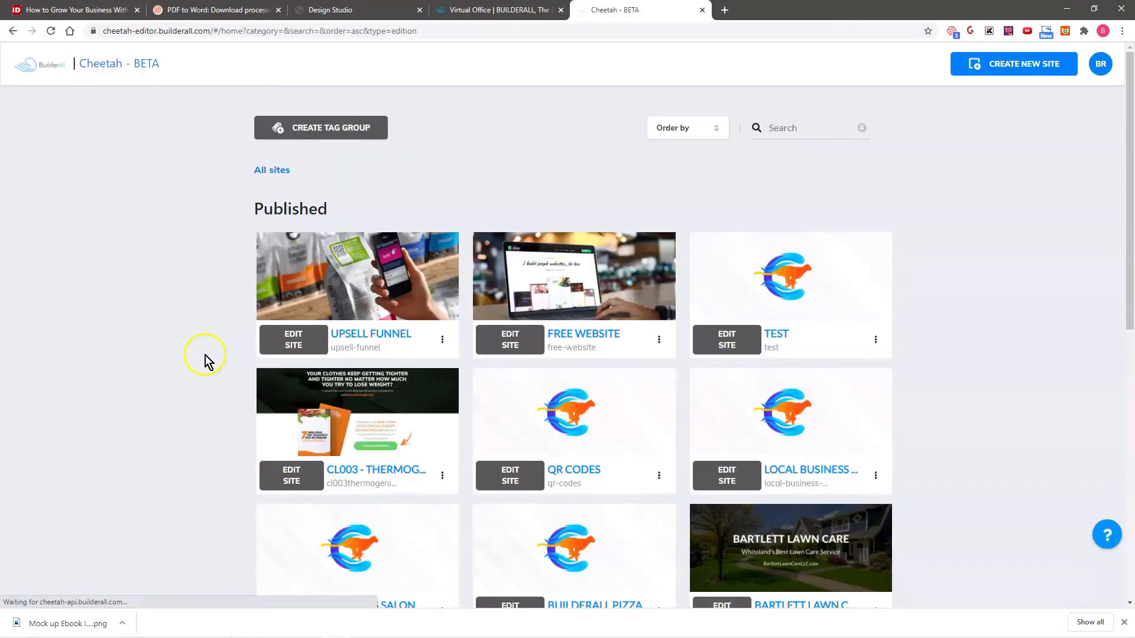
{"action": "left_click", "coordinate": [292, 338]}
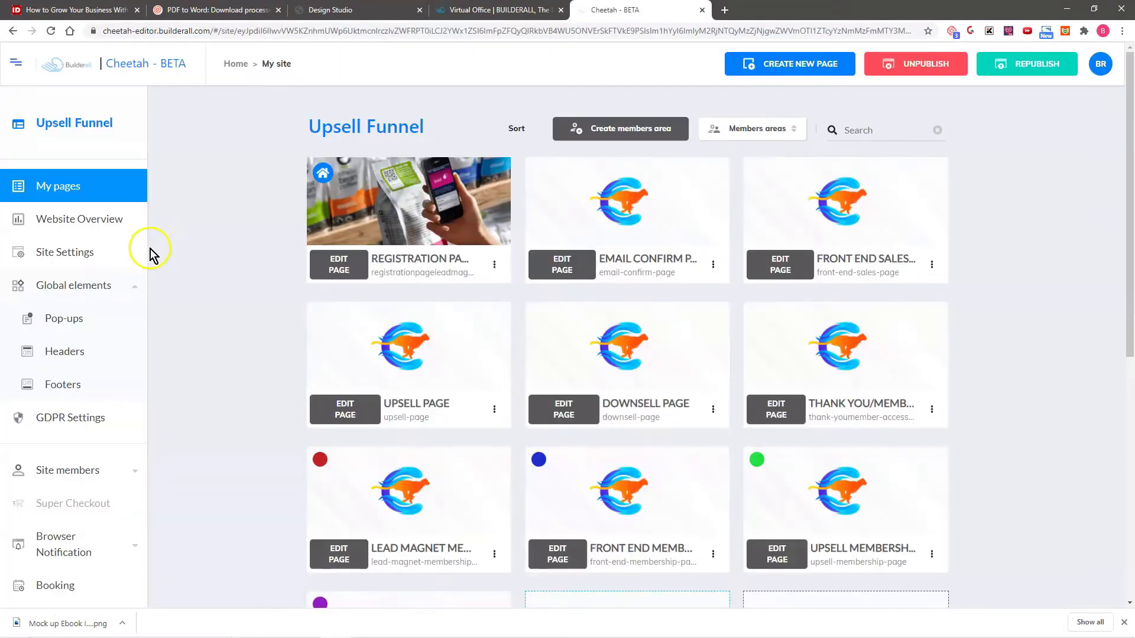
{"action": "left_click", "coordinate": [341, 263]}
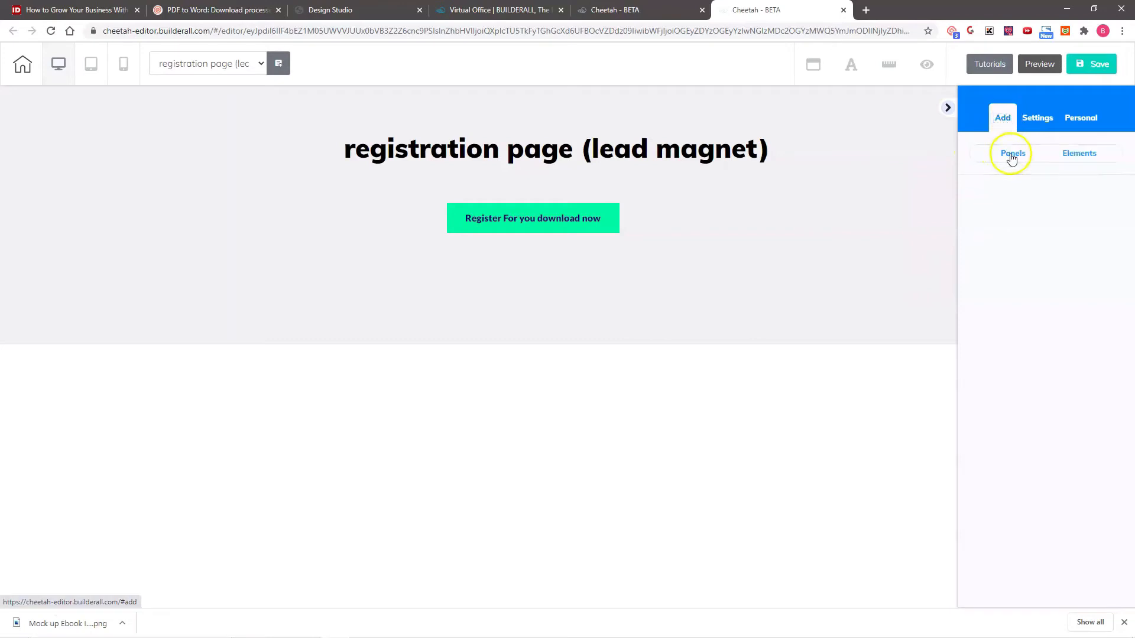
- Add the Course Lead Magnet Page panel to the registration page and look over its layout
{"action": "left_click", "coordinate": [1011, 156]}
{"action": "scroll", "coordinate": [1040, 319], "scroll_direction": "down", "scroll_amount": 12}
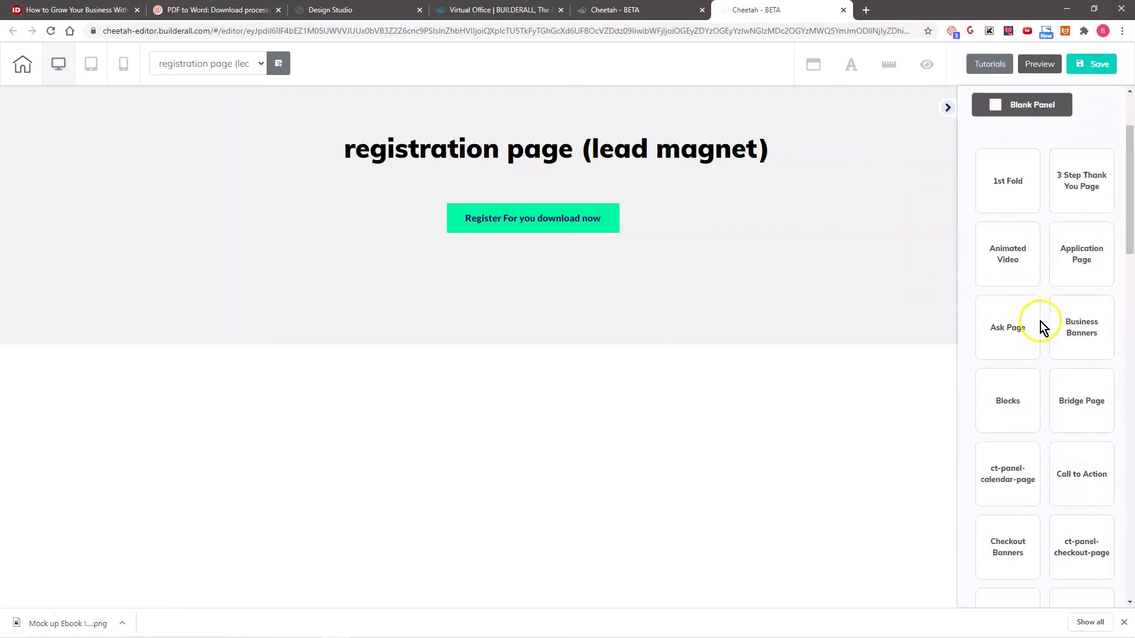
{"action": "scroll", "coordinate": [1042, 326], "scroll_direction": "down", "scroll_amount": 5}
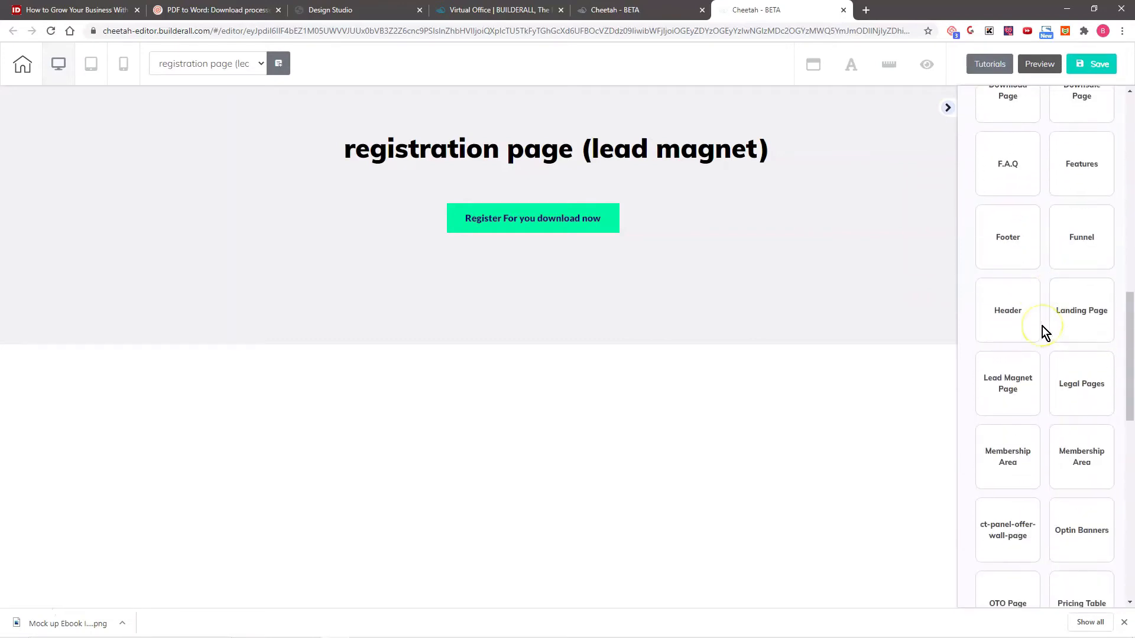
{"action": "left_click", "coordinate": [1008, 232]}
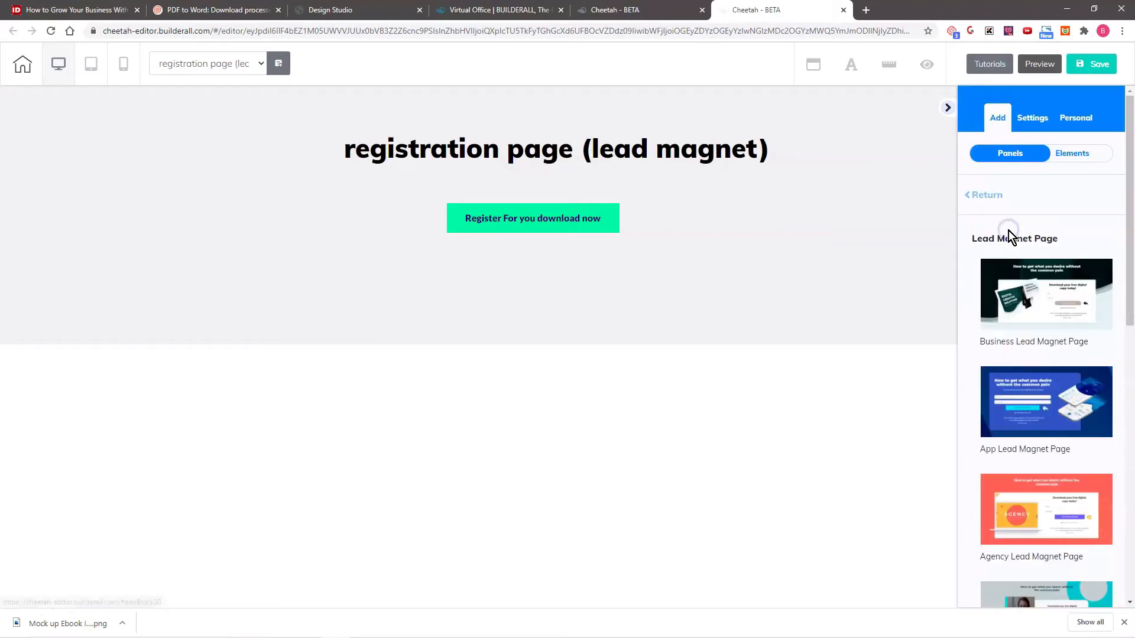
{"action": "scroll", "coordinate": [1058, 322], "scroll_direction": "down", "scroll_amount": 10}
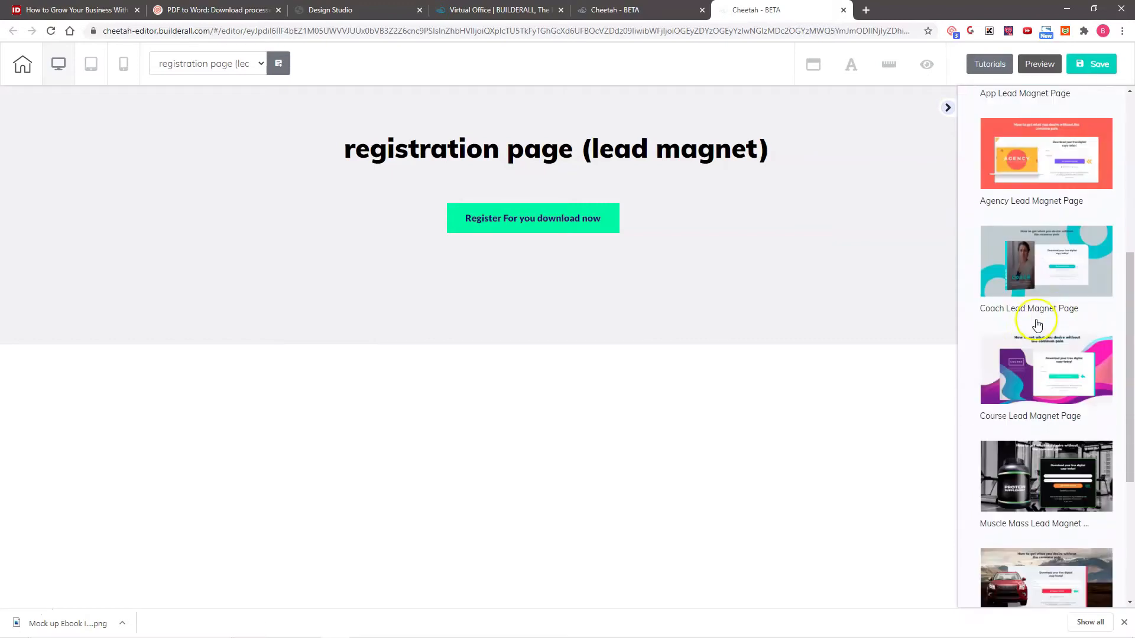
{"action": "scroll", "coordinate": [1034, 325], "scroll_direction": "up", "scroll_amount": 3}
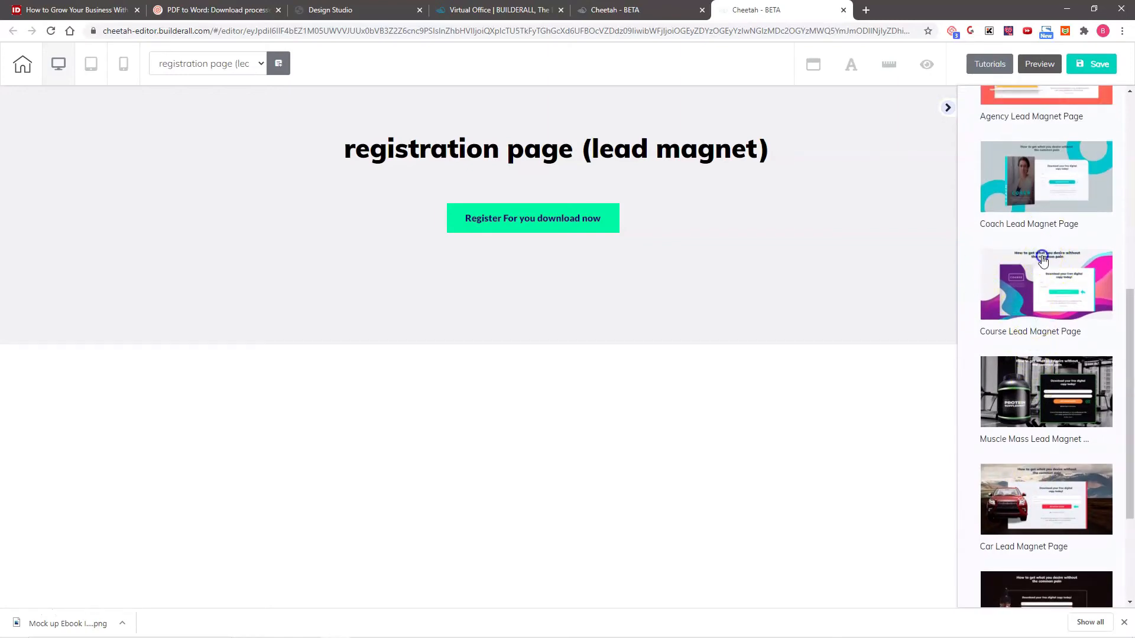
{"action": "left_click", "coordinate": [1042, 260]}
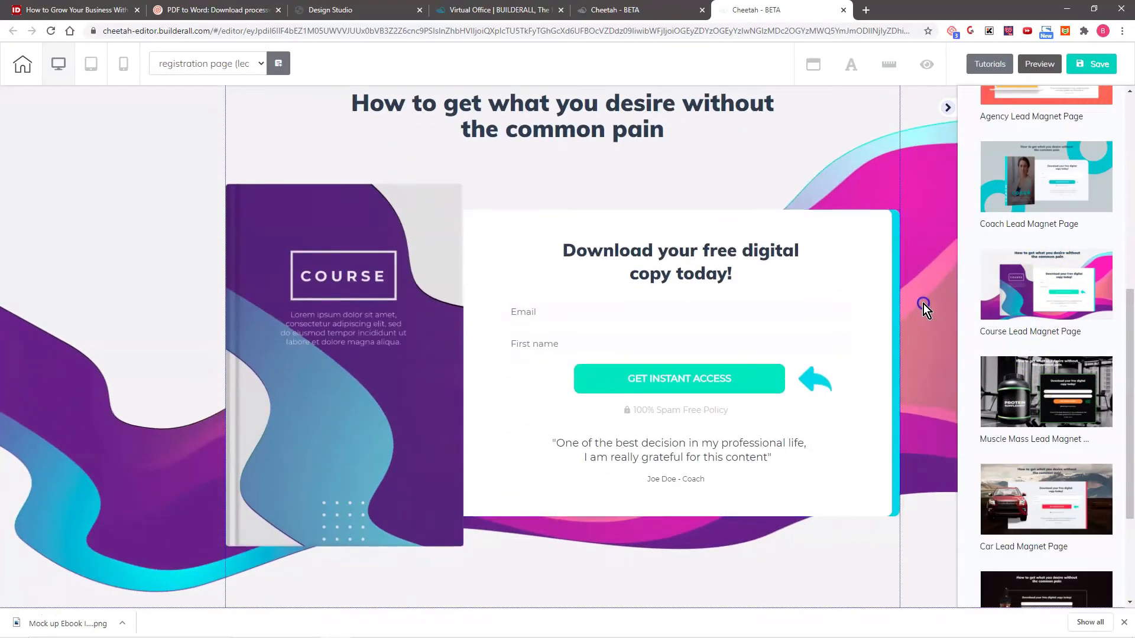
{"action": "scroll", "coordinate": [910, 300], "scroll_direction": "up", "scroll_amount": 5}
{"action": "scroll", "coordinate": [689, 289], "scroll_direction": "down", "scroll_amount": 2}
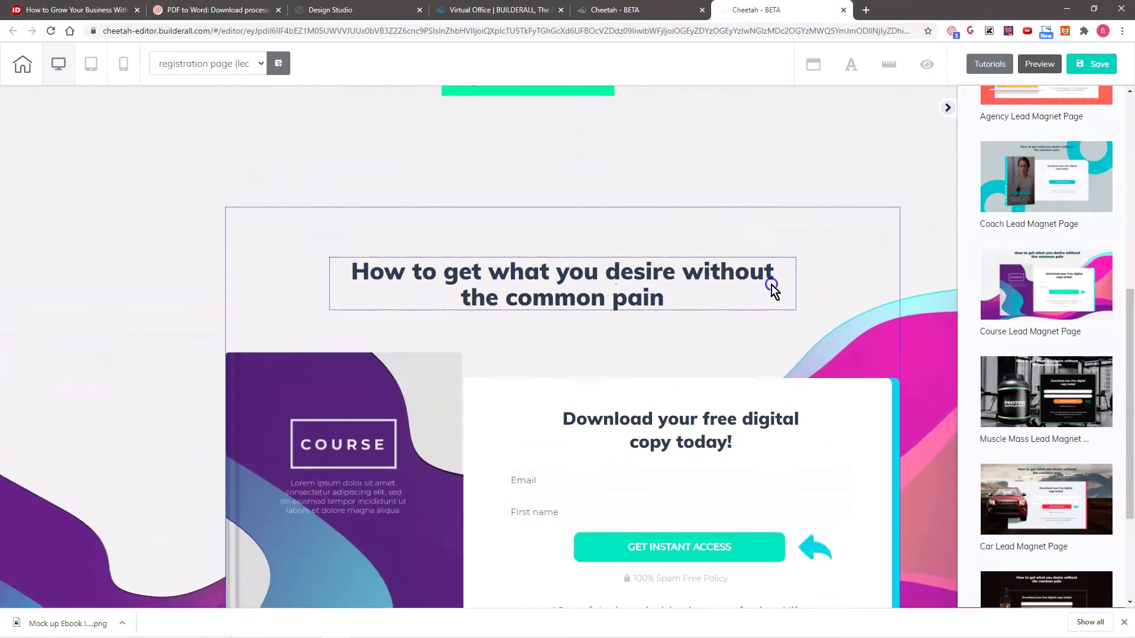
- Move the "Register For you download now" button further right and down within the original heading panel
{"action": "scroll", "coordinate": [773, 290], "scroll_direction": "up", "scroll_amount": 2}
{"action": "left_click_drag", "start_coordinate": [509, 218], "coordinate": [597, 239]}
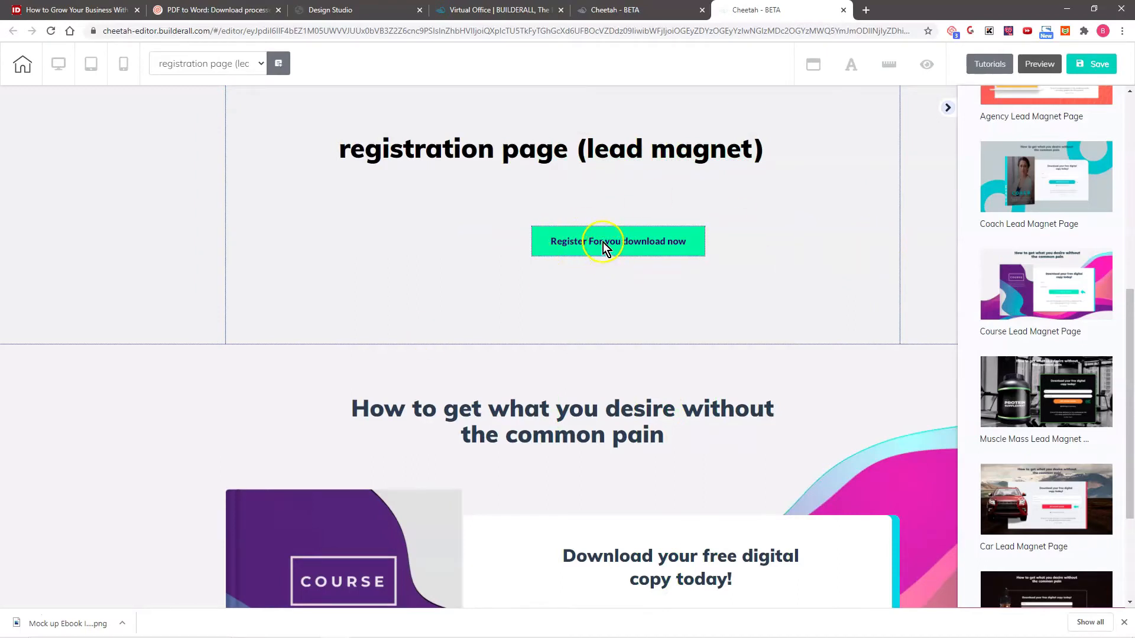
{"action": "left_click_drag", "start_coordinate": [603, 242], "coordinate": [641, 263]}
{"action": "scroll", "coordinate": [935, 425], "scroll_direction": "down", "scroll_amount": 3}
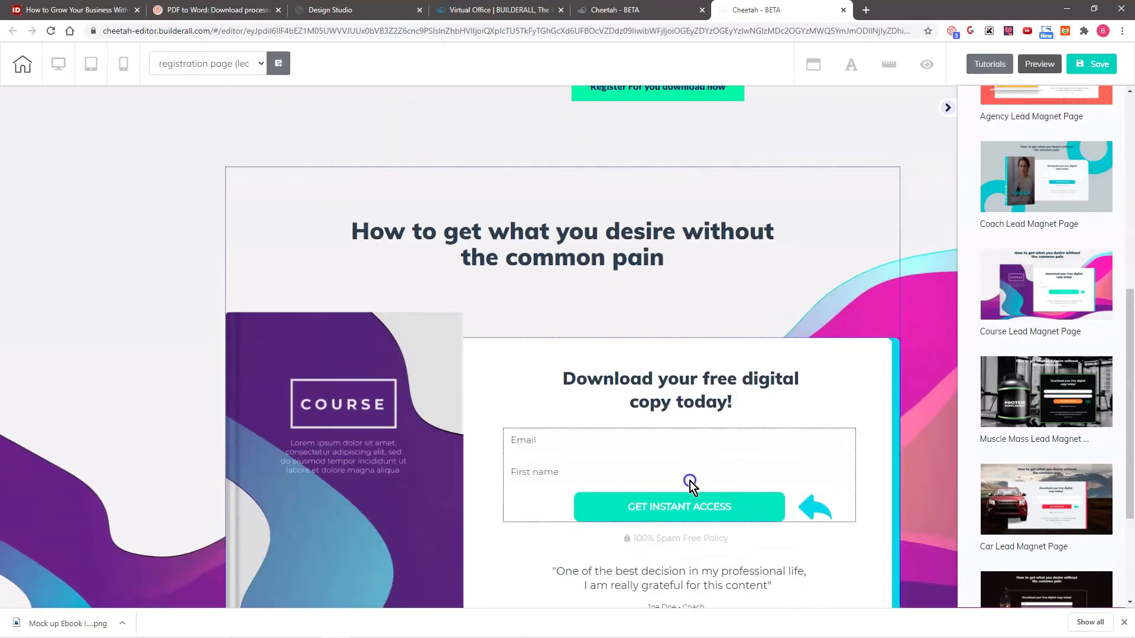
- Move the MailingBoss form out of the white download box and delete it
{"action": "left_click", "coordinate": [689, 480]}
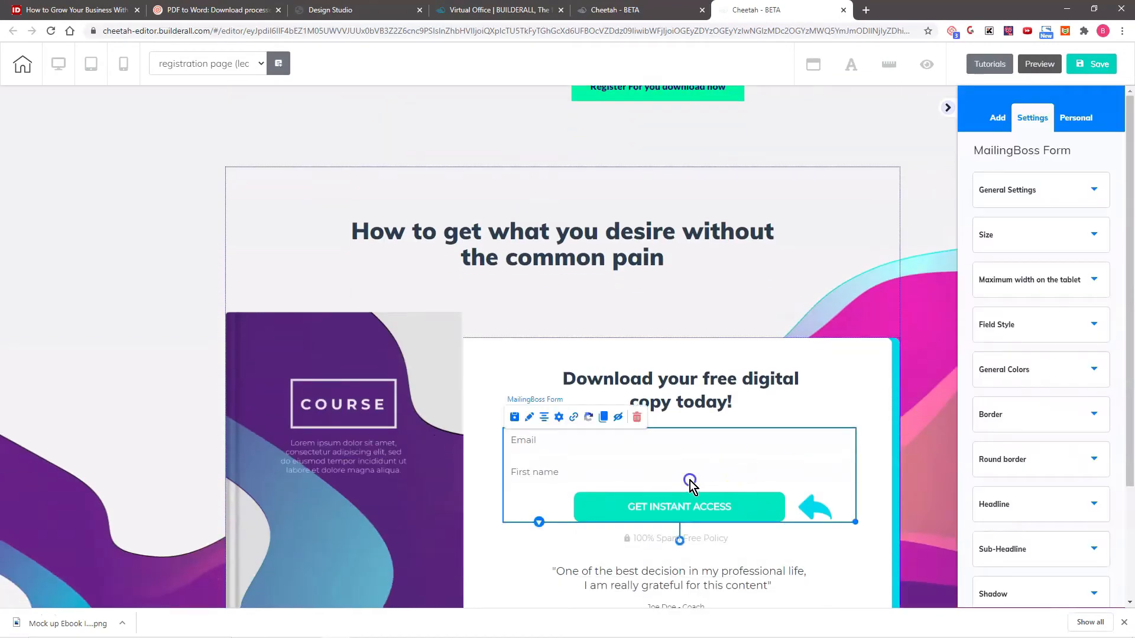
{"action": "left_click_drag", "start_coordinate": [690, 481], "coordinate": [347, 168]}
{"action": "left_click_drag", "start_coordinate": [317, 117], "coordinate": [312, 114]}
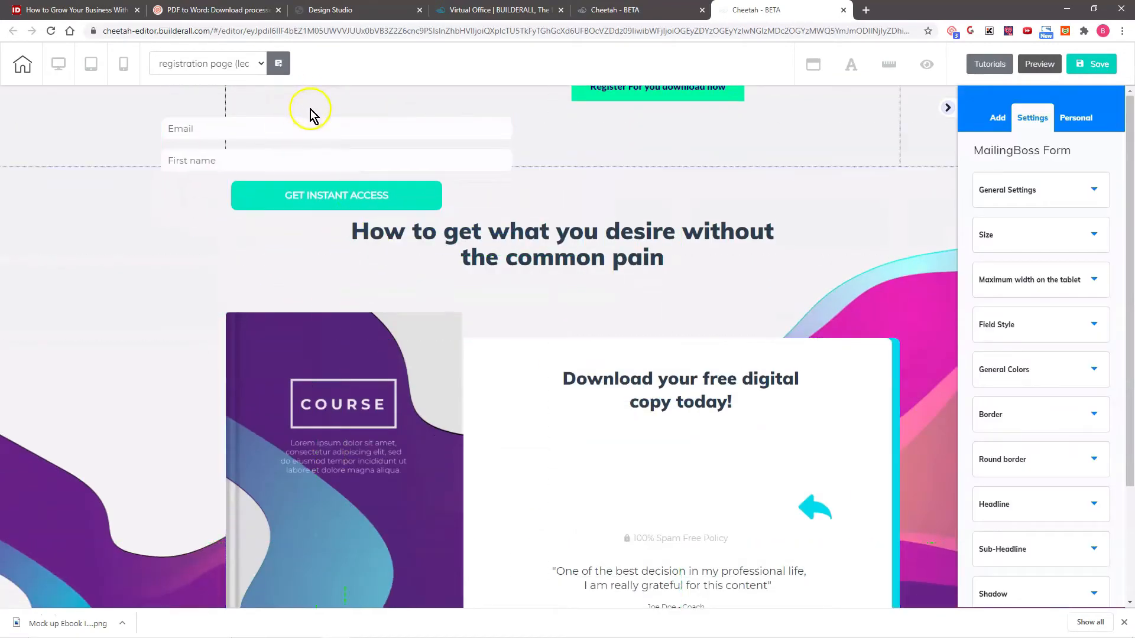
{"action": "left_click", "coordinate": [293, 134]}
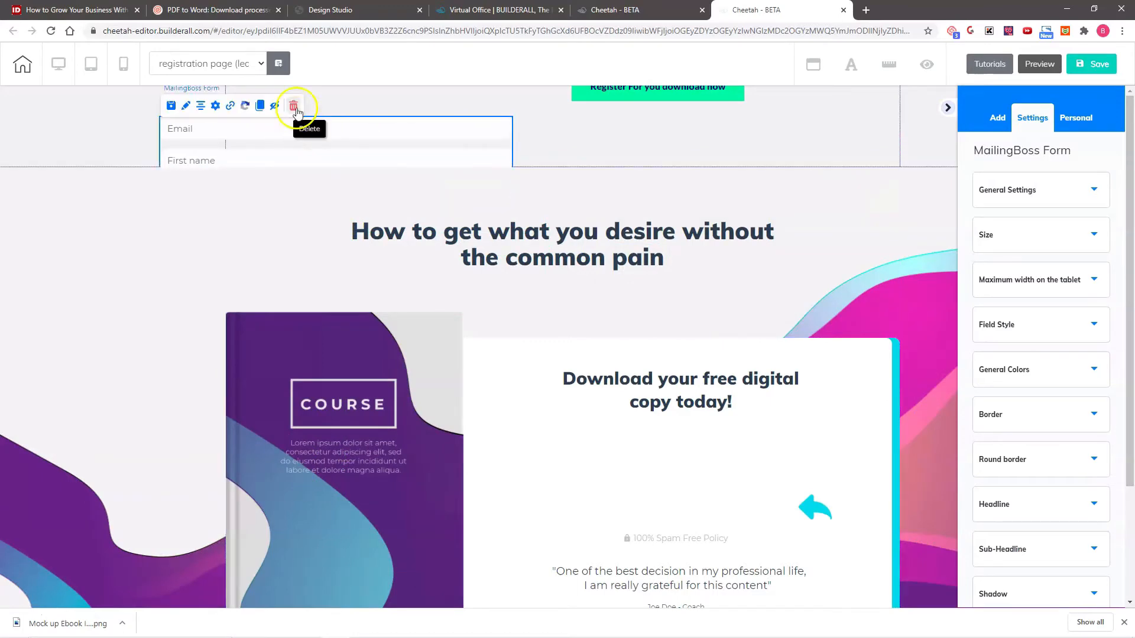
{"action": "left_click", "coordinate": [293, 105]}
{"action": "left_click", "coordinate": [630, 347]}
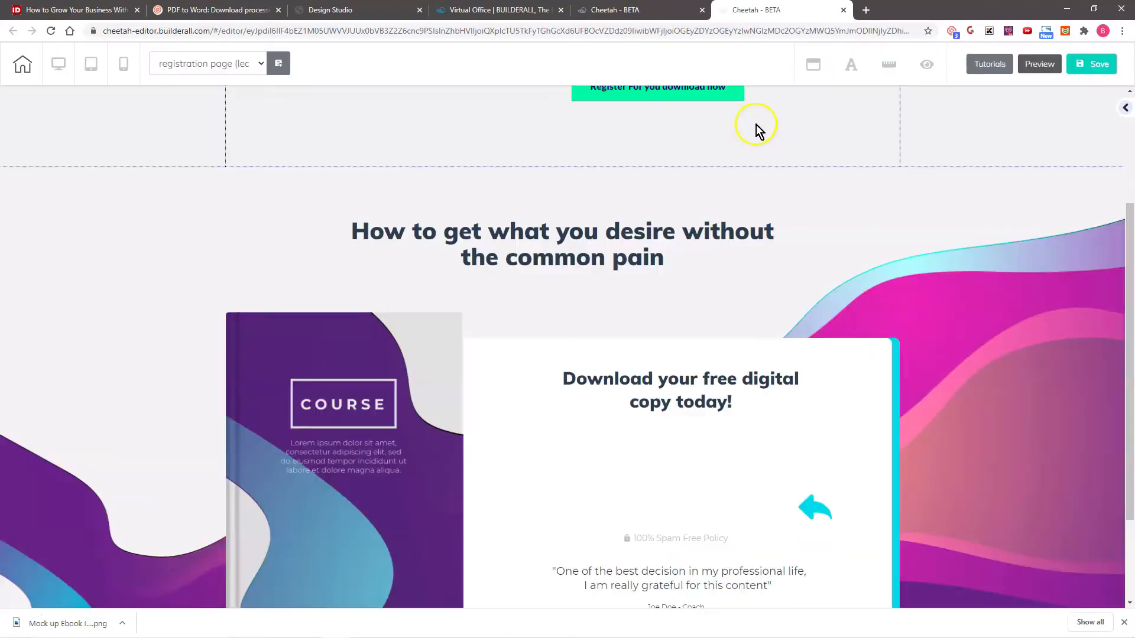
- Move the "Register For you download now" button lower in its panel and raise its positioning layer to level 3
{"action": "left_click_drag", "start_coordinate": [716, 94], "coordinate": [717, 142]}
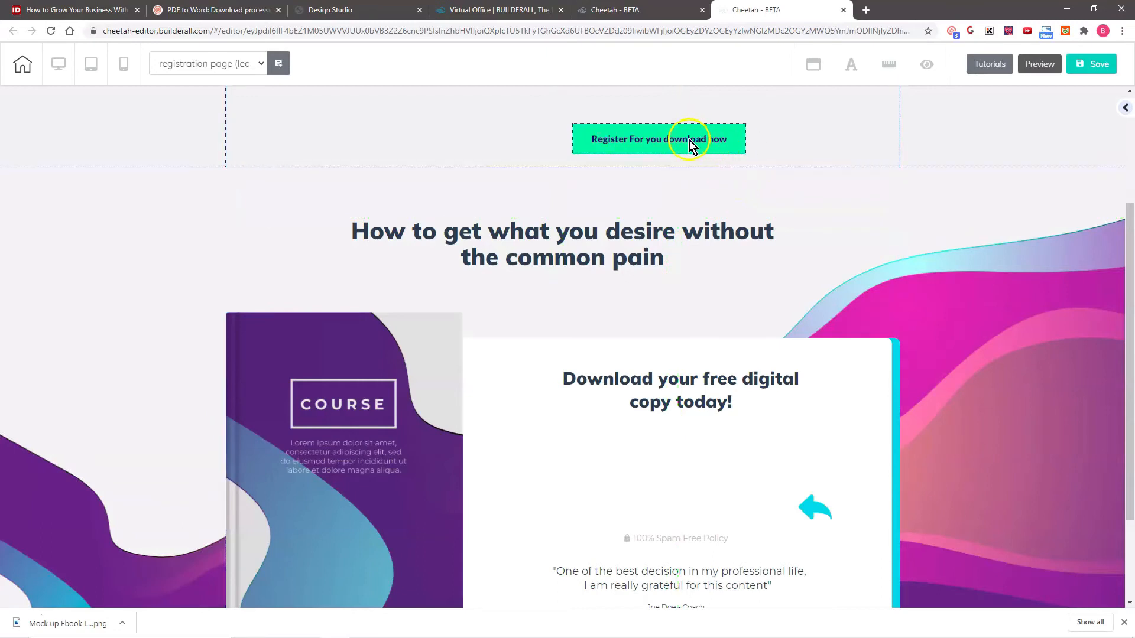
{"action": "left_click", "coordinate": [689, 139]}
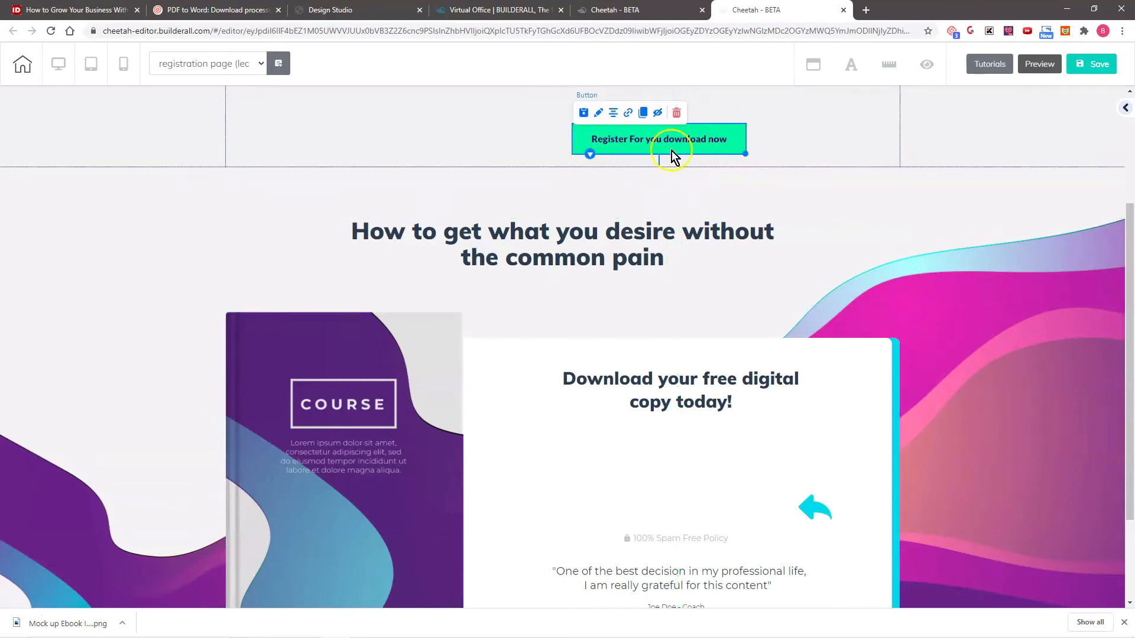
{"action": "left_click", "coordinate": [599, 112]}
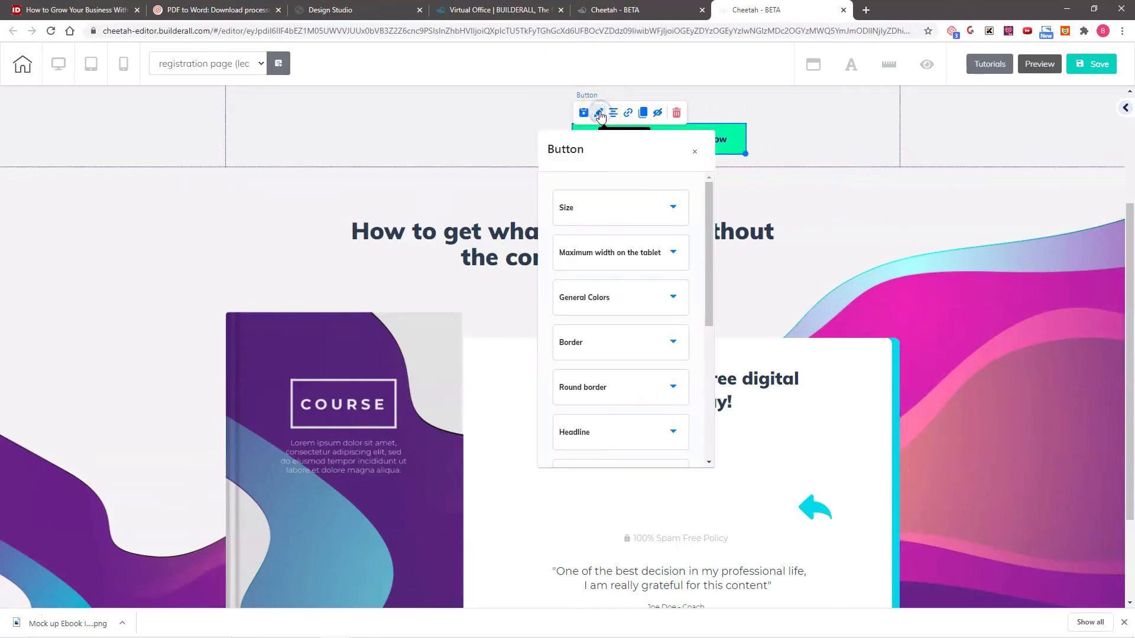
{"action": "mouse_move", "coordinate": [614, 161]}
{"action": "left_mouse_down"}
{"action": "mouse_move", "coordinate": [897, 111]}
{"action": "mouse_move", "coordinate": [982, 117]}
{"action": "left_mouse_up"}
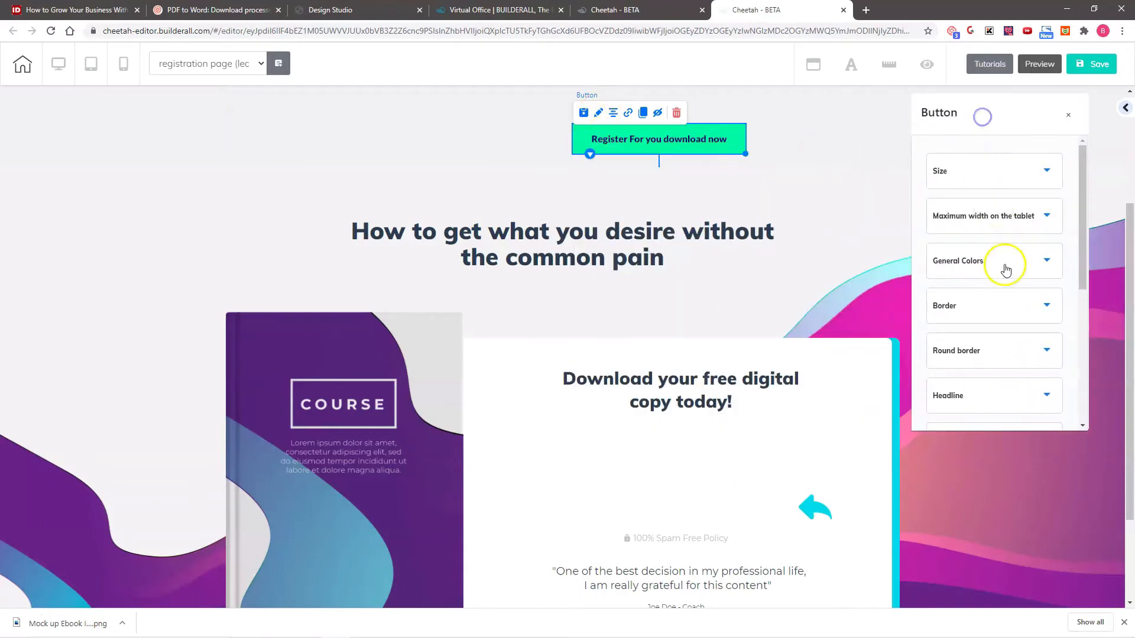
{"action": "scroll", "coordinate": [1006, 269], "scroll_direction": "down", "scroll_amount": 5}
{"action": "left_click", "coordinate": [969, 349]}
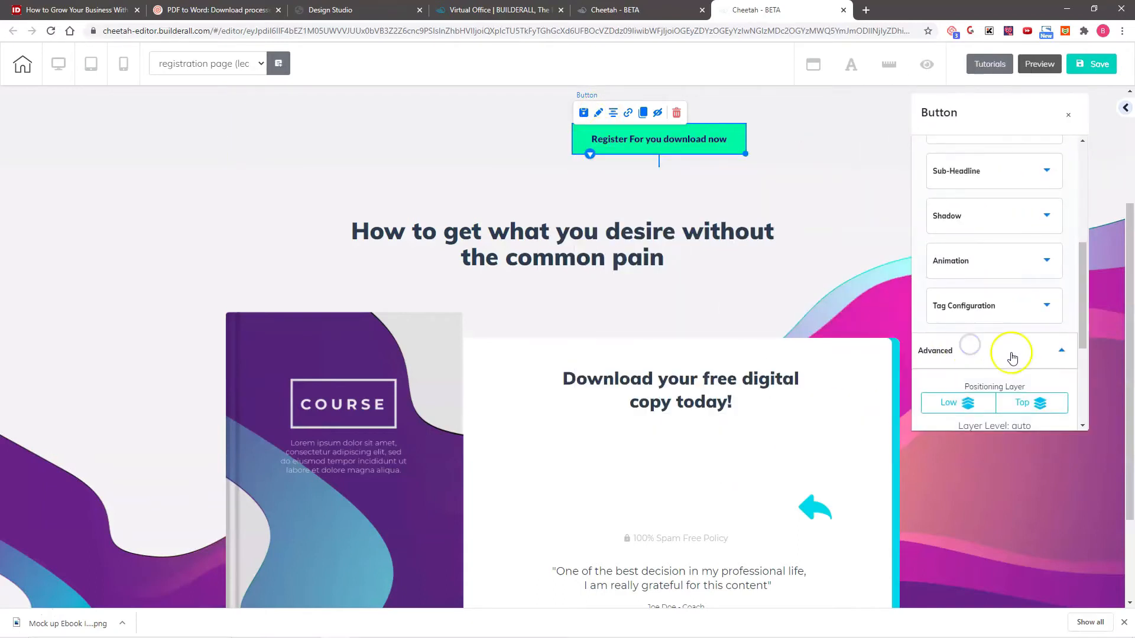
{"action": "scroll", "coordinate": [1008, 357], "scroll_direction": "down", "scroll_amount": 3}
{"action": "left_click", "coordinate": [1030, 225]}
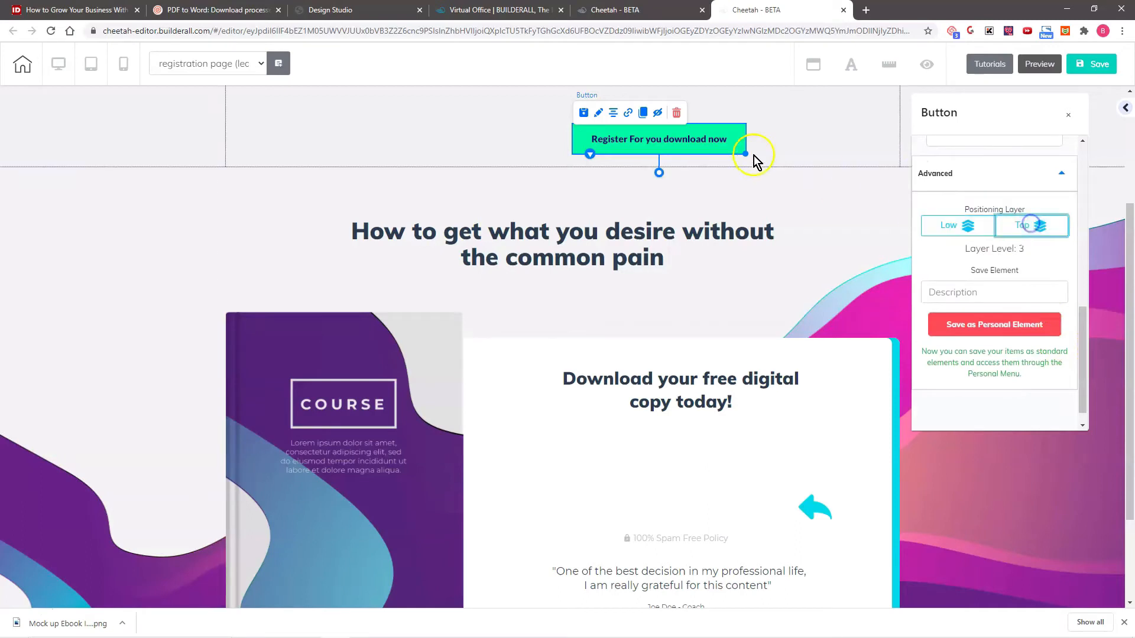
- Place the "Register For you download now" button in the white box, centred below the "Download your free digital copy today!" heading
{"action": "left_click_drag", "start_coordinate": [716, 138], "coordinate": [796, 270]}
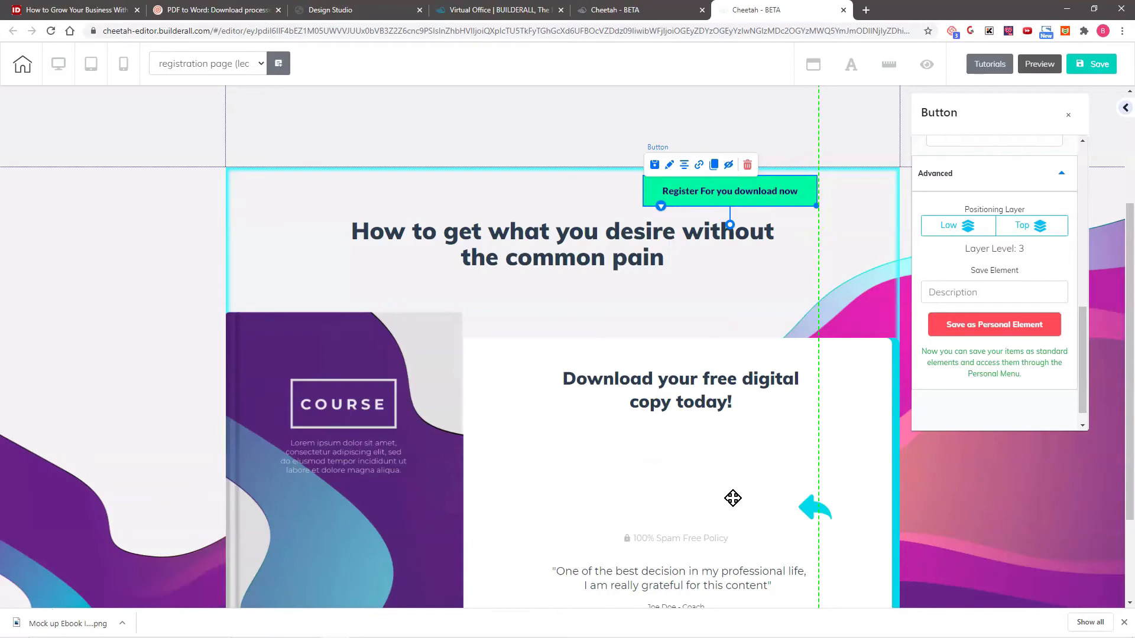
{"action": "left_click_drag", "start_coordinate": [735, 499], "coordinate": [733, 500]}
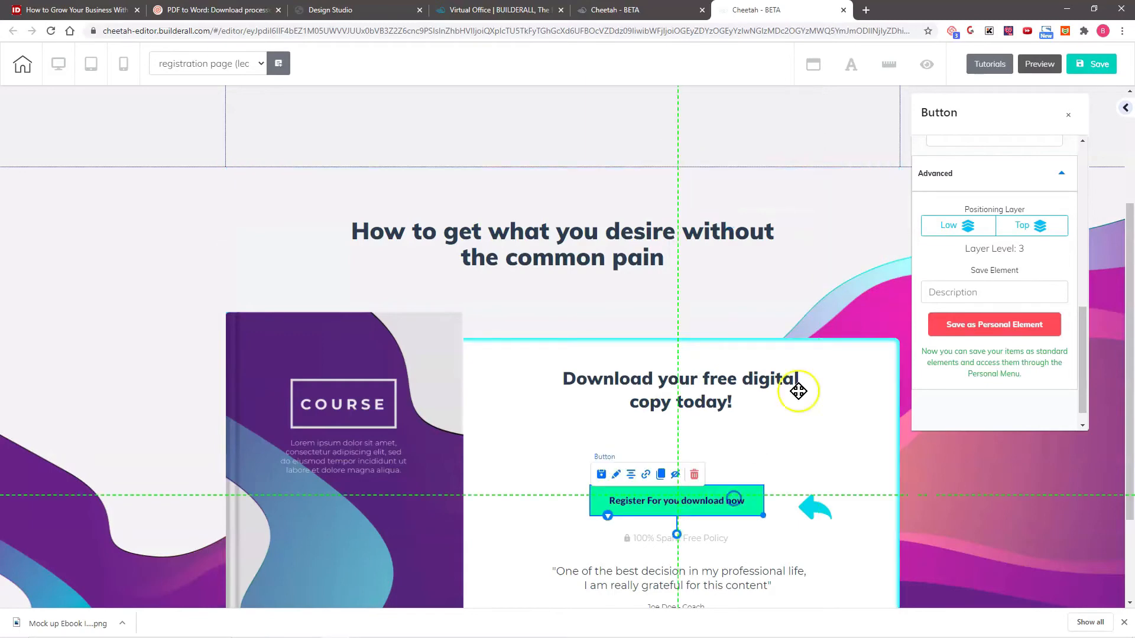
{"action": "left_click", "coordinate": [838, 262]}
- Delete the original panel containing the "registration page (lead magnet)" heading
{"action": "scroll", "coordinate": [1005, 307], "scroll_direction": "down", "scroll_amount": 1}
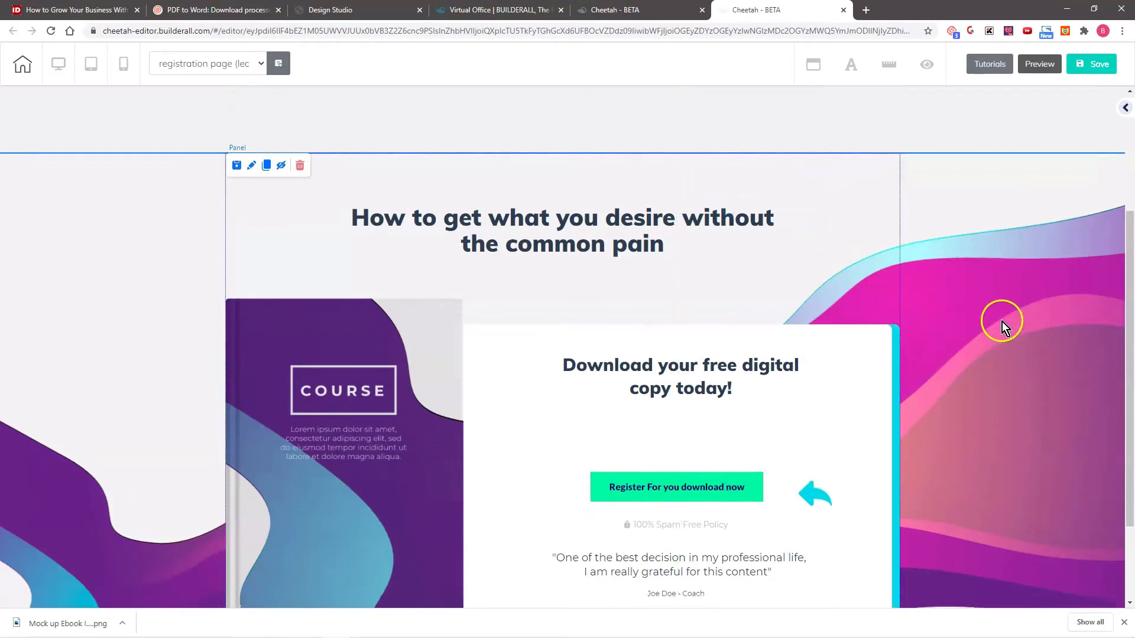
{"action": "scroll", "coordinate": [999, 321], "scroll_direction": "down", "scroll_amount": 2}
{"action": "scroll", "coordinate": [994, 317], "scroll_direction": "up", "scroll_amount": 1}
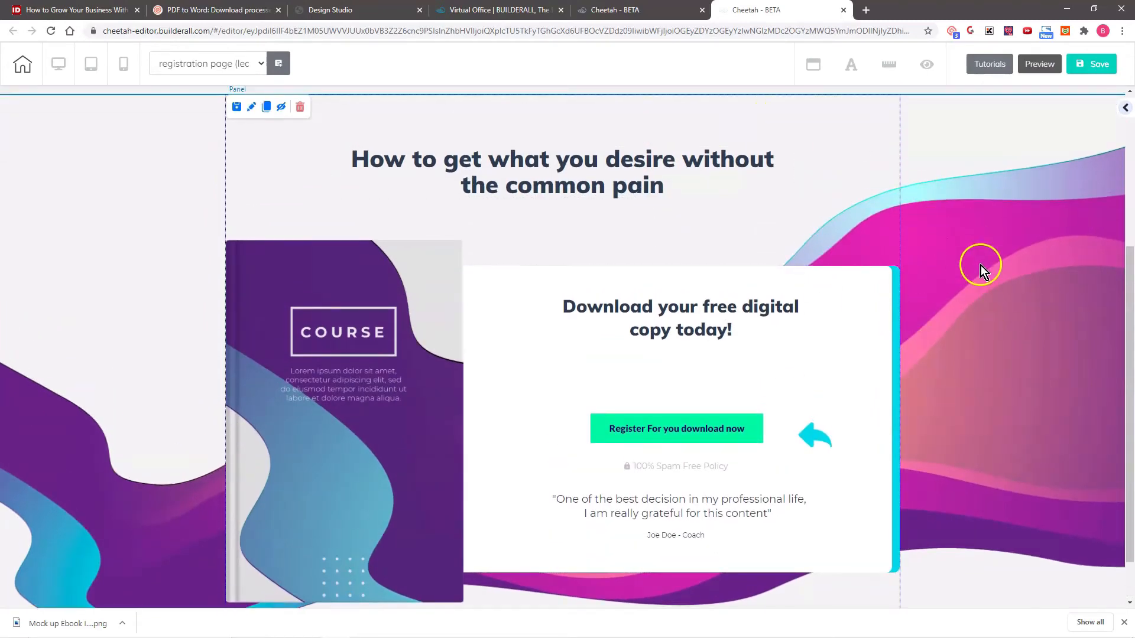
{"action": "scroll", "coordinate": [980, 266], "scroll_direction": "up", "scroll_amount": 4}
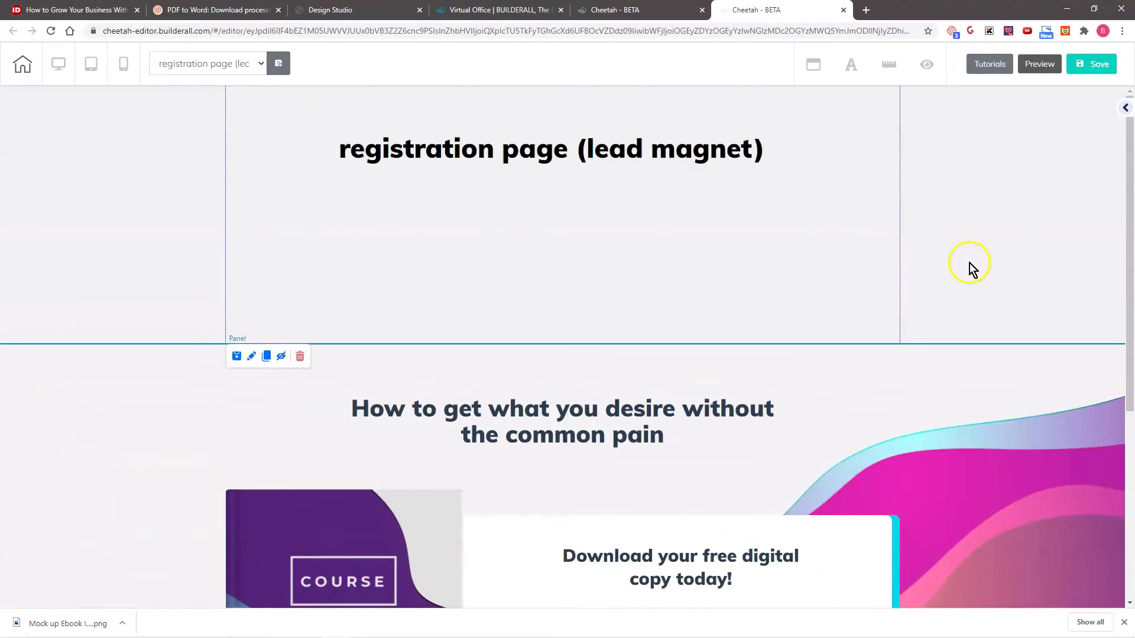
{"action": "left_click", "coordinate": [936, 171]}
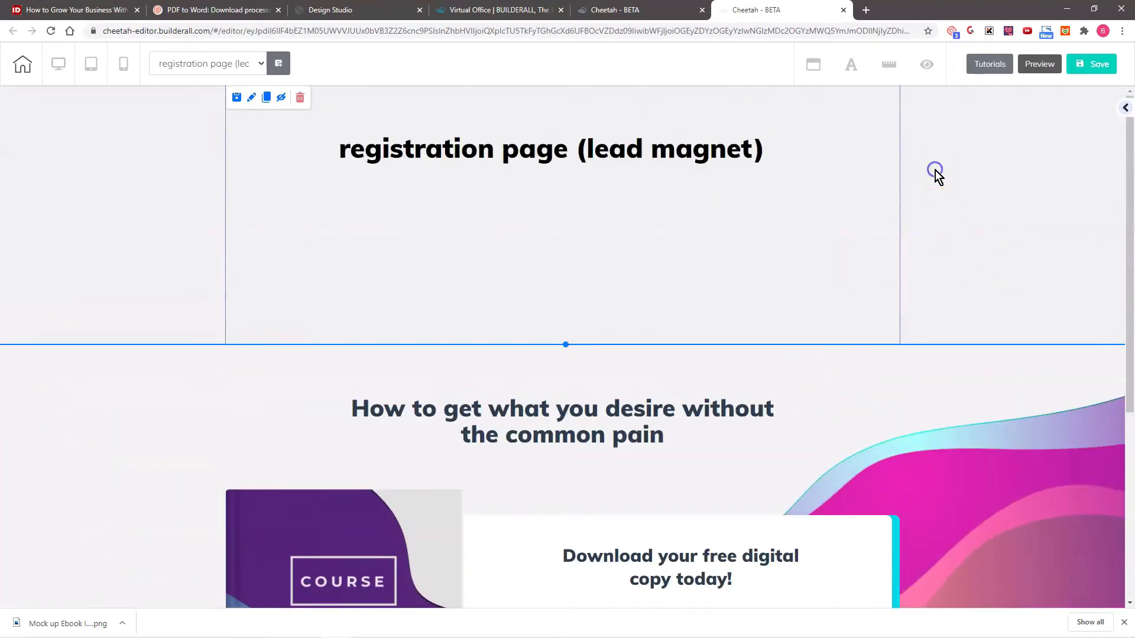
{"action": "left_click", "coordinate": [298, 98]}
{"action": "left_click", "coordinate": [618, 337]}
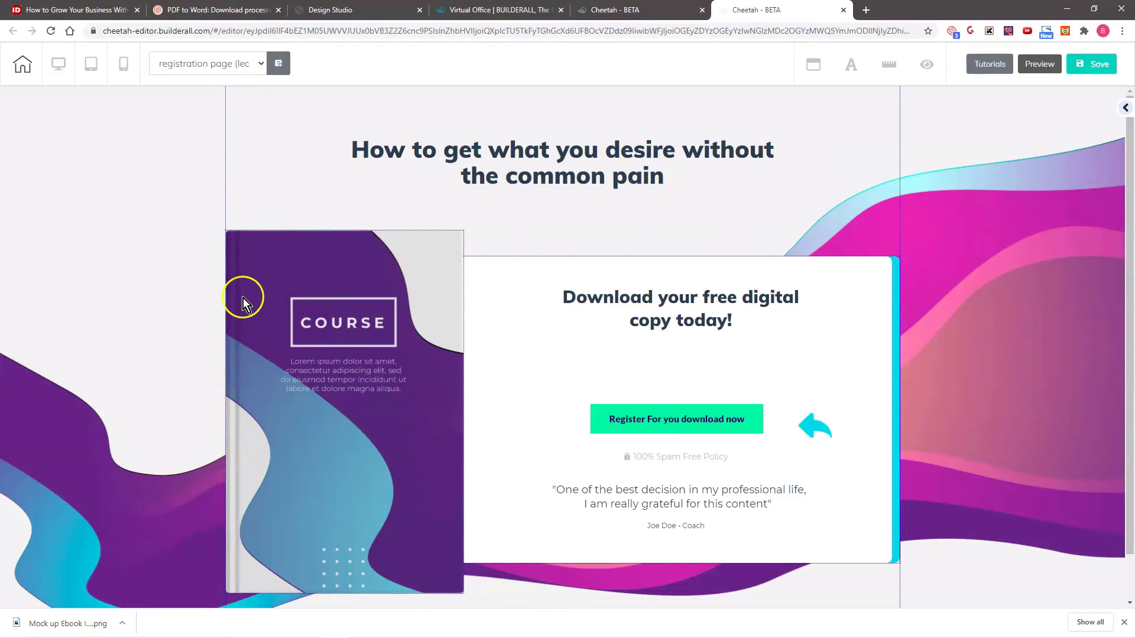
- Replace the purple COURSE book image with the uploaded "Mock up Ebook Image.png"
{"action": "left_click", "coordinate": [381, 328]}
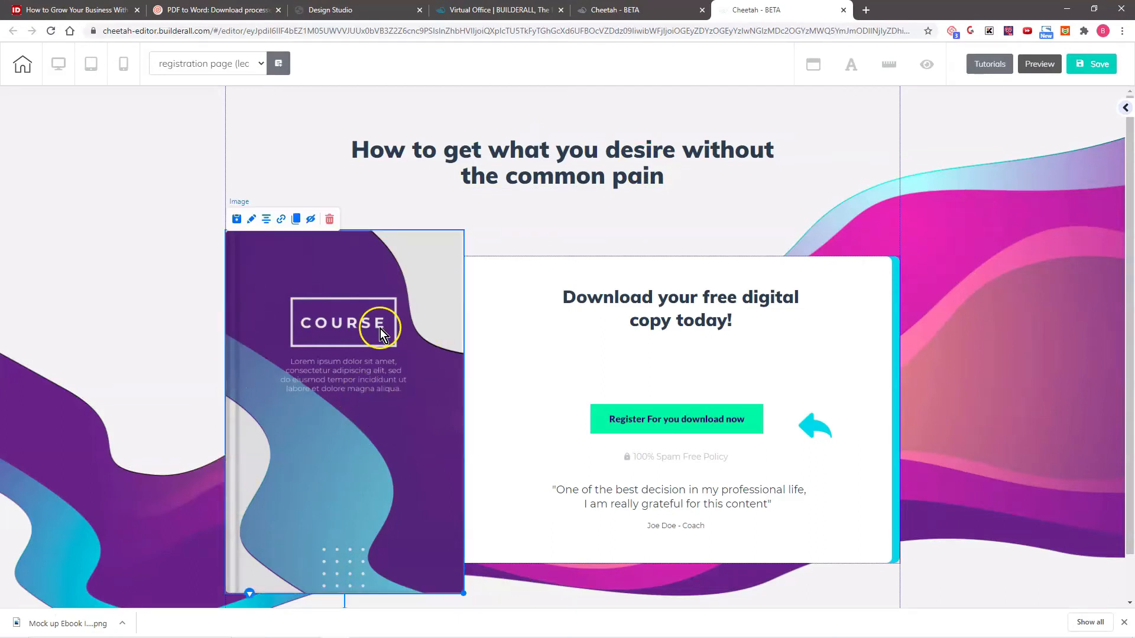
{"action": "left_click", "coordinate": [250, 221]}
{"action": "scroll", "coordinate": [583, 349], "scroll_direction": "up", "scroll_amount": 5}
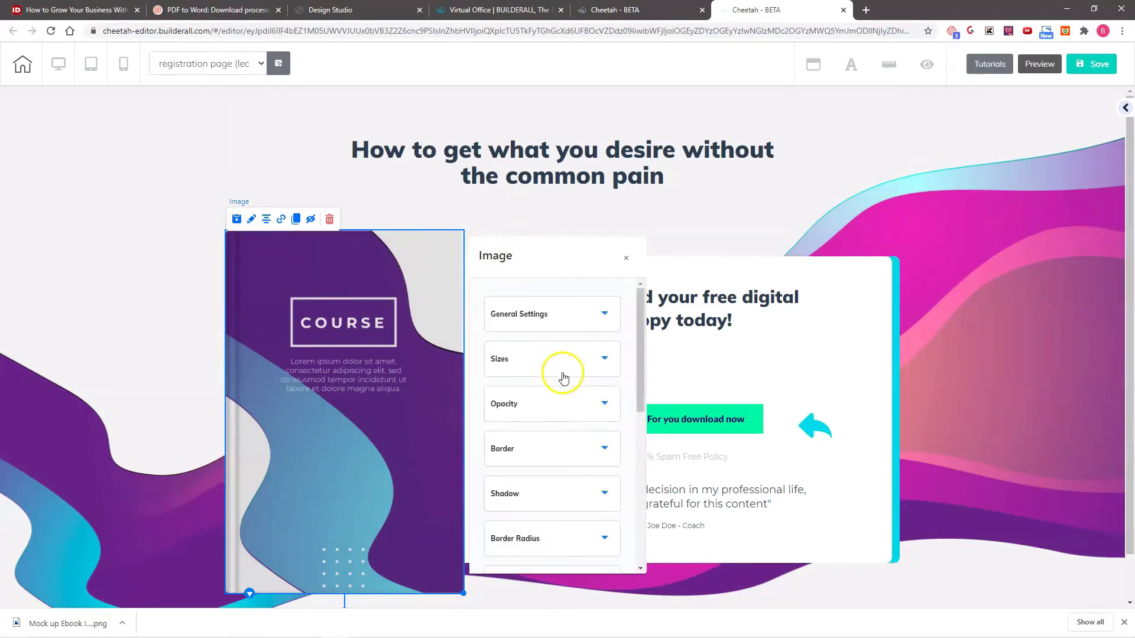
{"action": "left_click", "coordinate": [542, 312]}
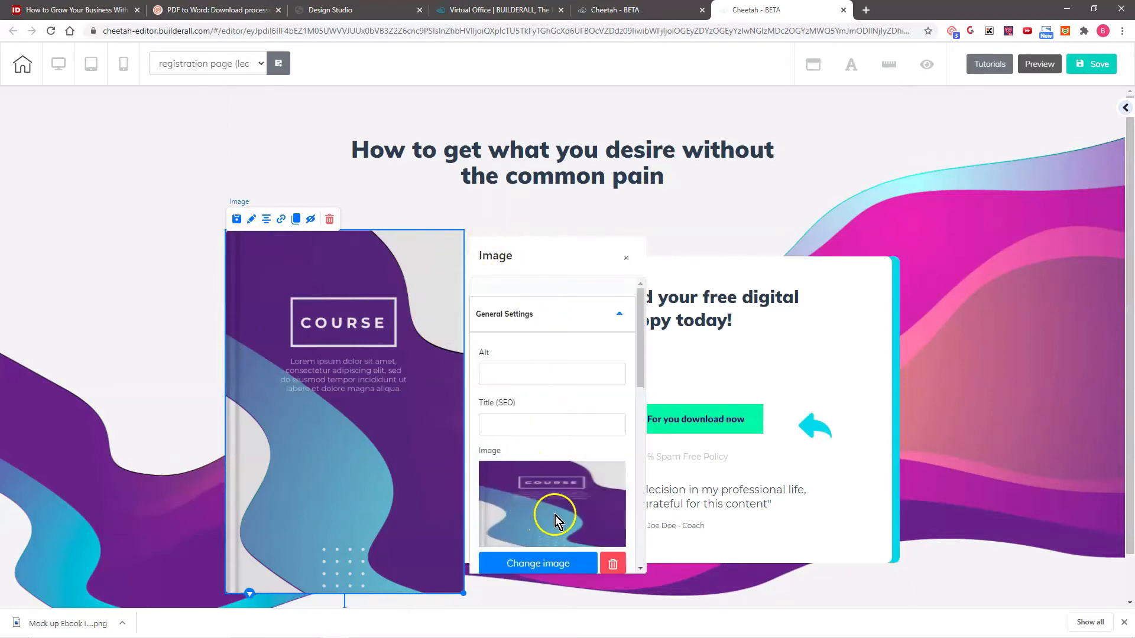
{"action": "scroll", "coordinate": [555, 515], "scroll_direction": "down", "scroll_amount": 3}
{"action": "left_click", "coordinate": [538, 387]}
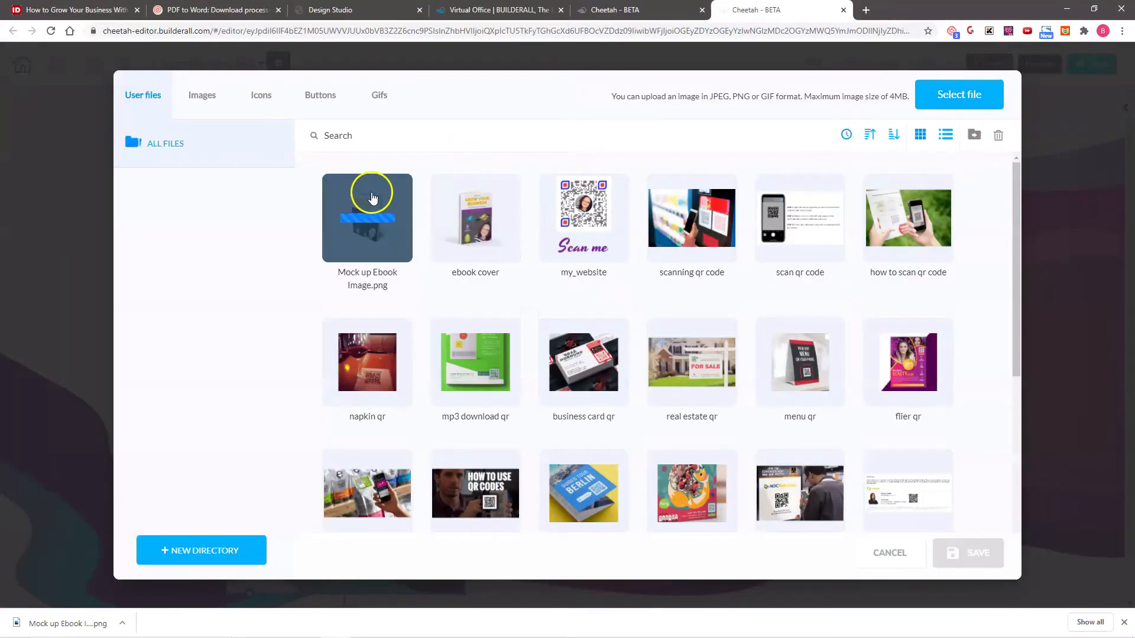
{"action": "left_click", "coordinate": [371, 198]}
{"action": "left_click", "coordinate": [975, 552]}
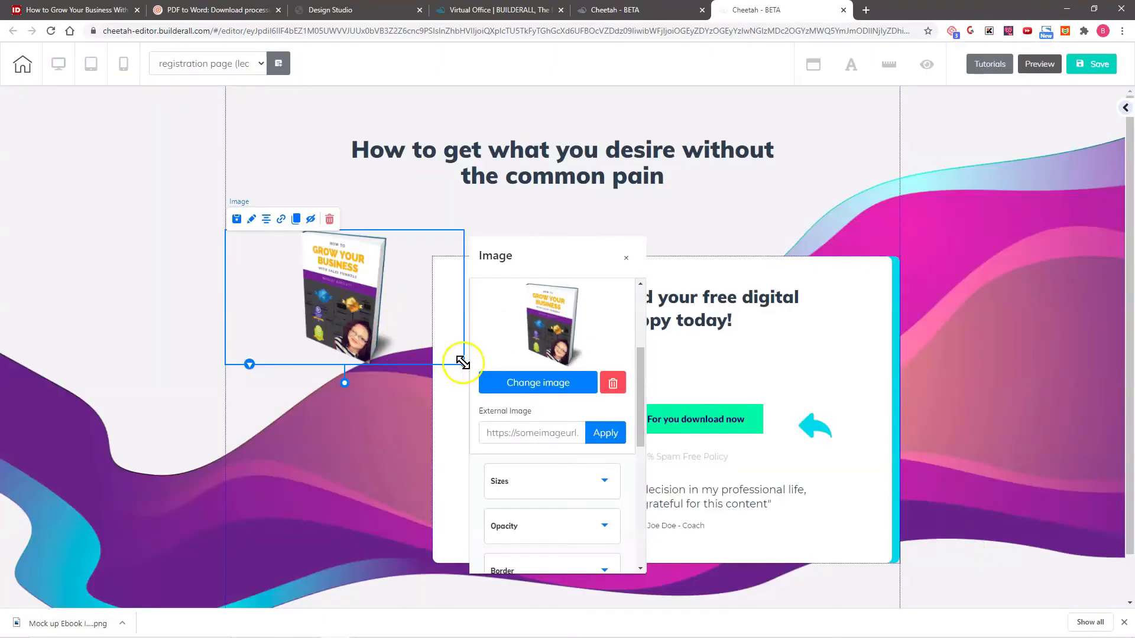
- Enlarge the book mockup, shift the white download box to the left, and move the mockup clear of the box's right edge
{"action": "left_click_drag", "start_coordinate": [463, 364], "coordinate": [740, 628]}
{"action": "left_click_drag", "start_coordinate": [392, 350], "coordinate": [809, 350]}
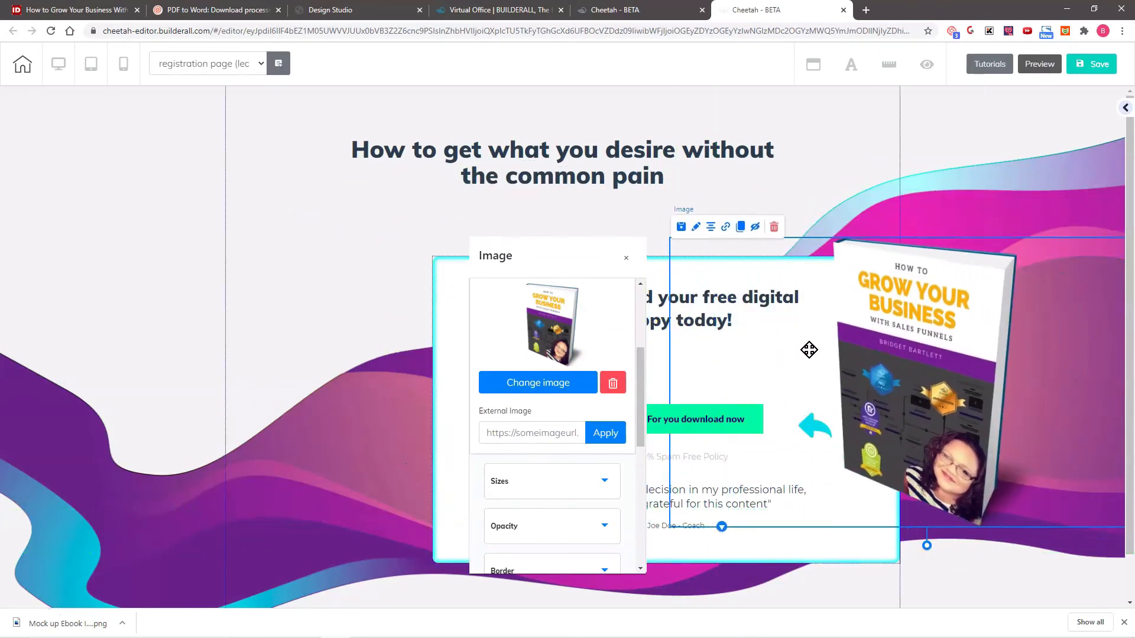
{"action": "left_click", "coordinate": [626, 260]}
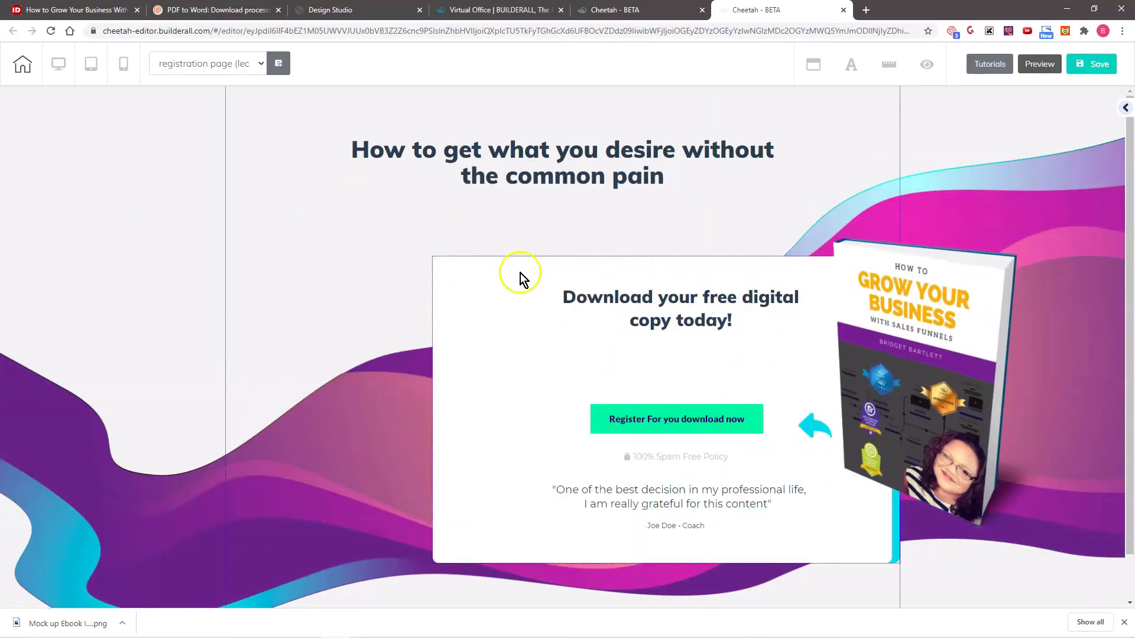
{"action": "left_click_drag", "start_coordinate": [514, 272], "coordinate": [329, 254]}
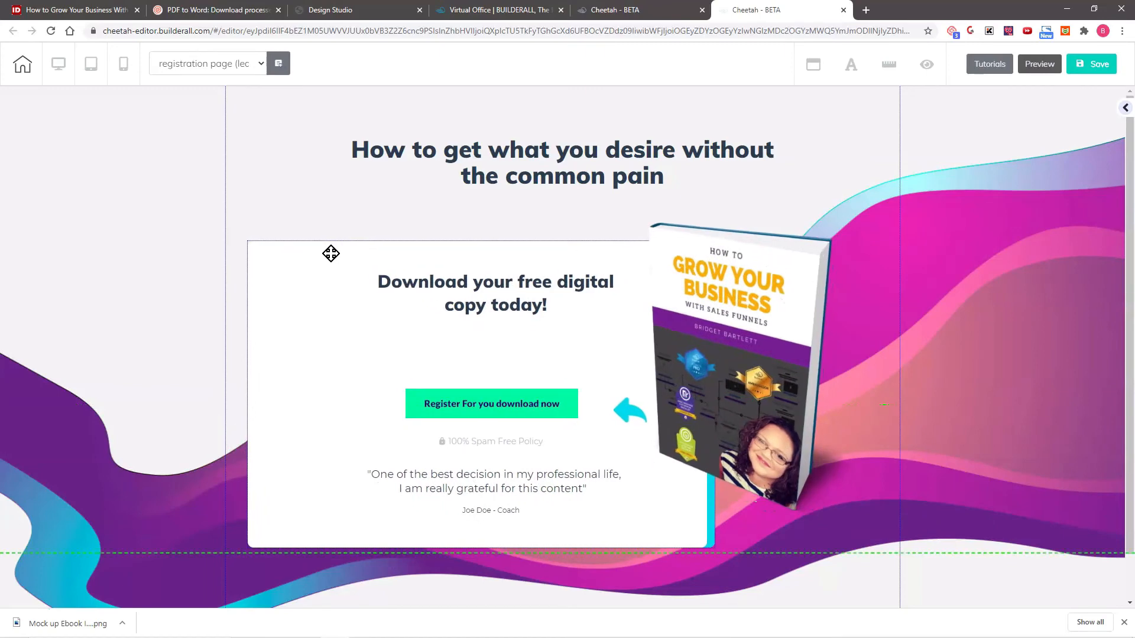
{"action": "left_click_drag", "start_coordinate": [636, 410], "coordinate": [854, 392]}
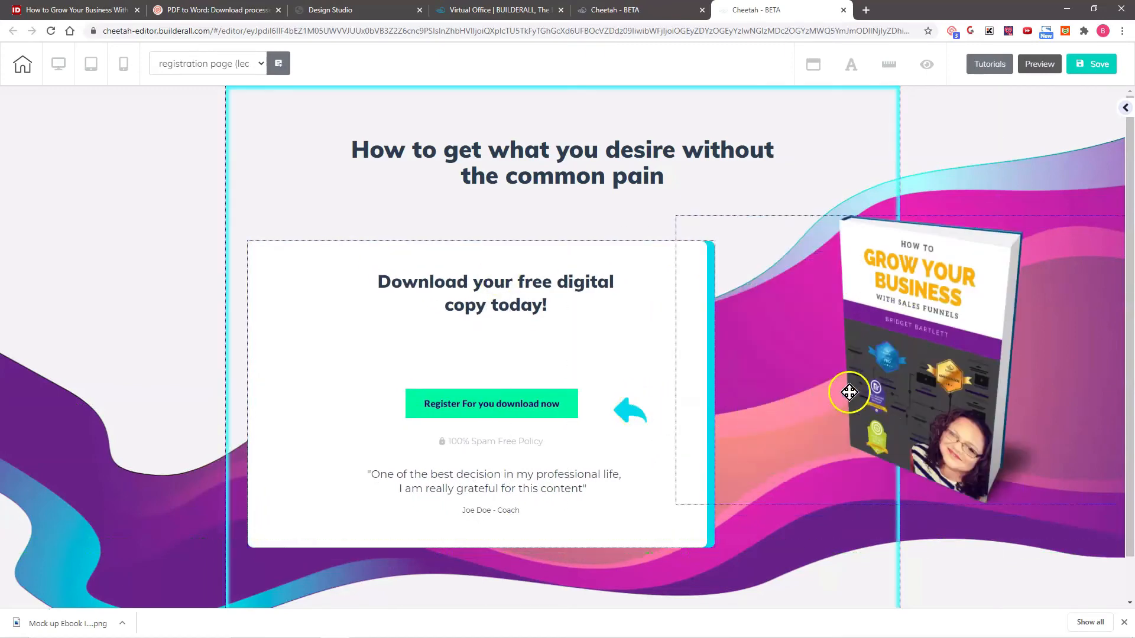
- Place the arrow left of the register button, pointing at it, and shift the button and "Download your free digital copy today!" heading left
{"action": "left_click_drag", "start_coordinate": [627, 423], "coordinate": [319, 373]}
{"action": "left_click", "coordinate": [429, 402]}
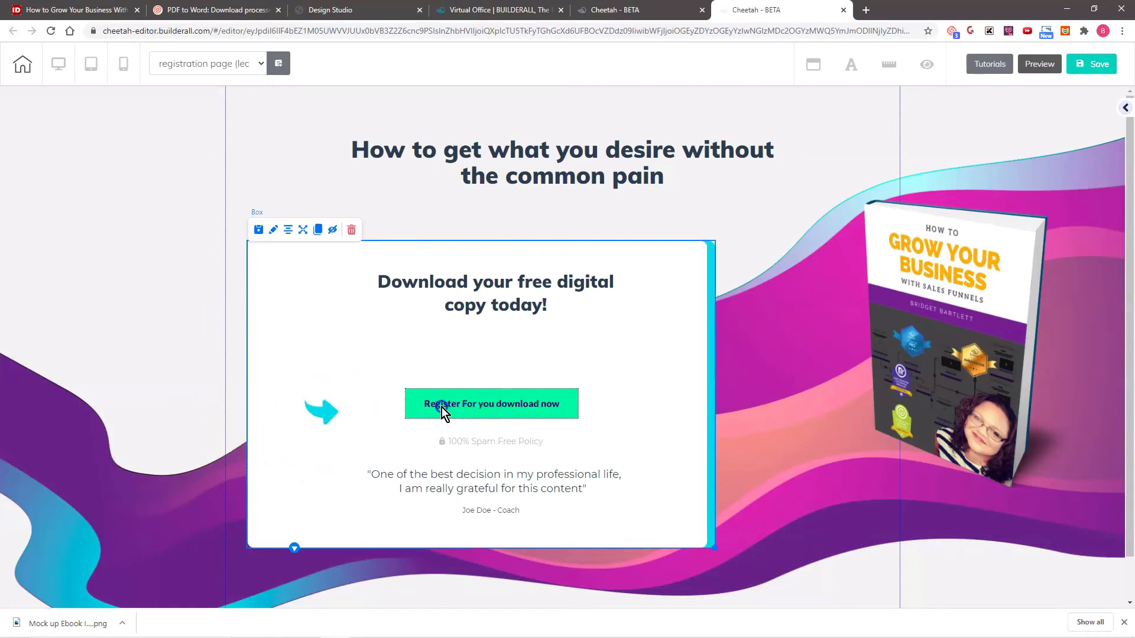
{"action": "left_click_drag", "start_coordinate": [443, 411], "coordinate": [392, 428]}
{"action": "left_click_drag", "start_coordinate": [440, 288], "coordinate": [390, 295]}
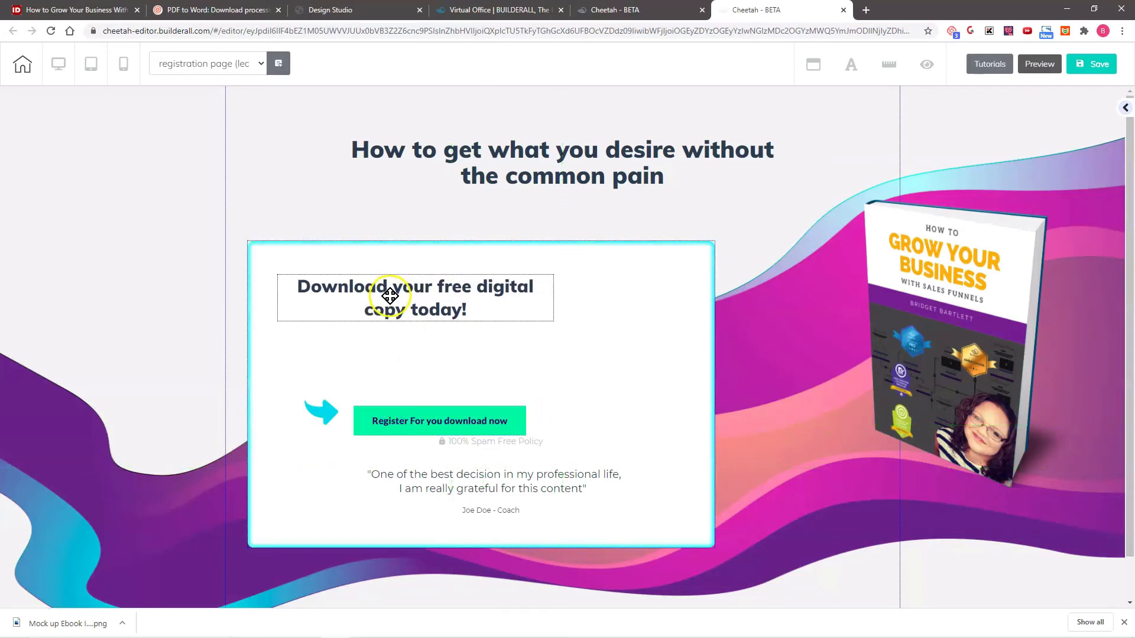
- Widen the white download box to the right and place the book mockup over its right side
{"action": "left_click", "coordinate": [676, 431]}
{"action": "left_click_drag", "start_coordinate": [715, 549], "coordinate": [852, 549]}
{"action": "left_click_drag", "start_coordinate": [1007, 332], "coordinate": [793, 381]}
- Replace the main heading with "STOP WASTING TIME ON SOCIAL MEDIA ALL DAY!" and adjust its placement above the download box
{"action": "double_click", "coordinate": [384, 150]}
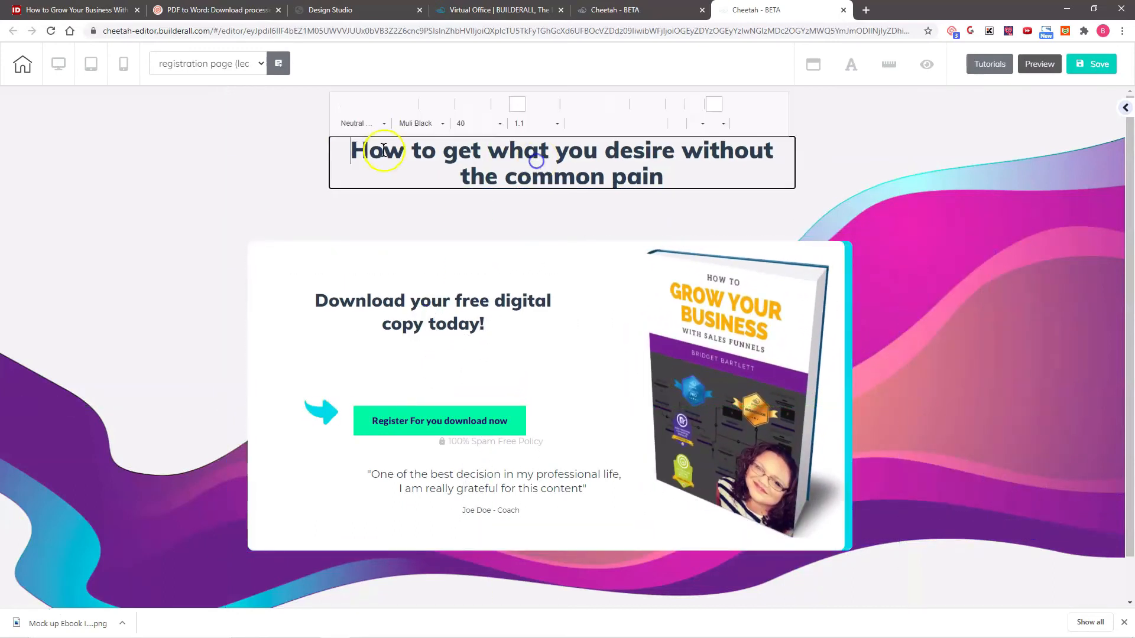
{"action": "left_click_drag", "start_coordinate": [350, 150], "coordinate": [694, 198]}
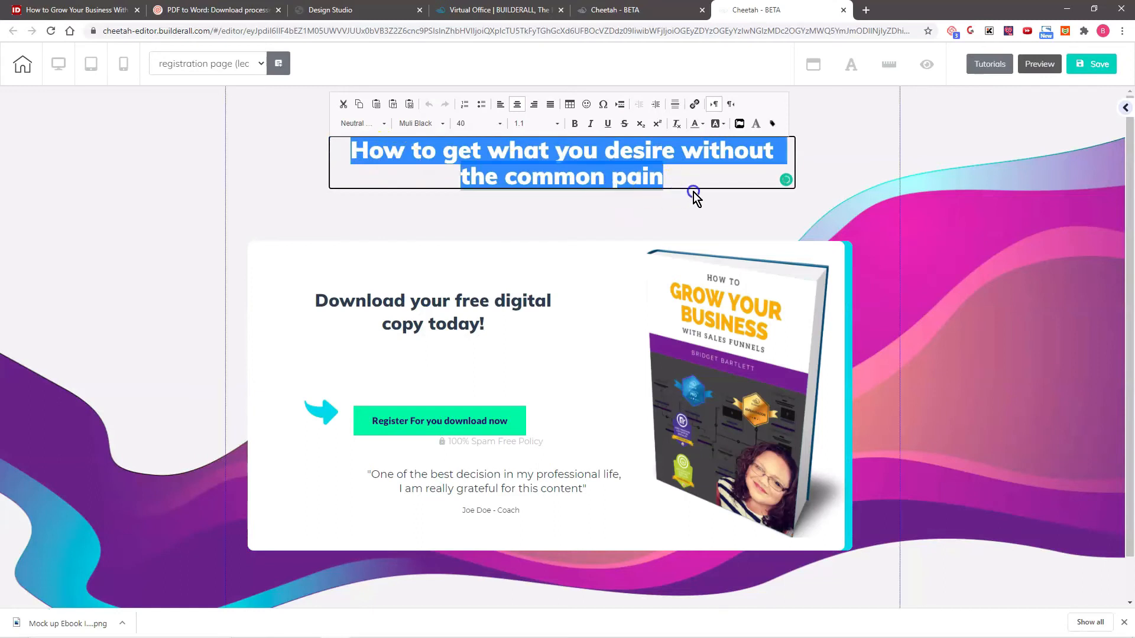
{"action": "type", "text": "STOP WASTING TIME ON SOCIAL MEDIA ALL DAY!"}
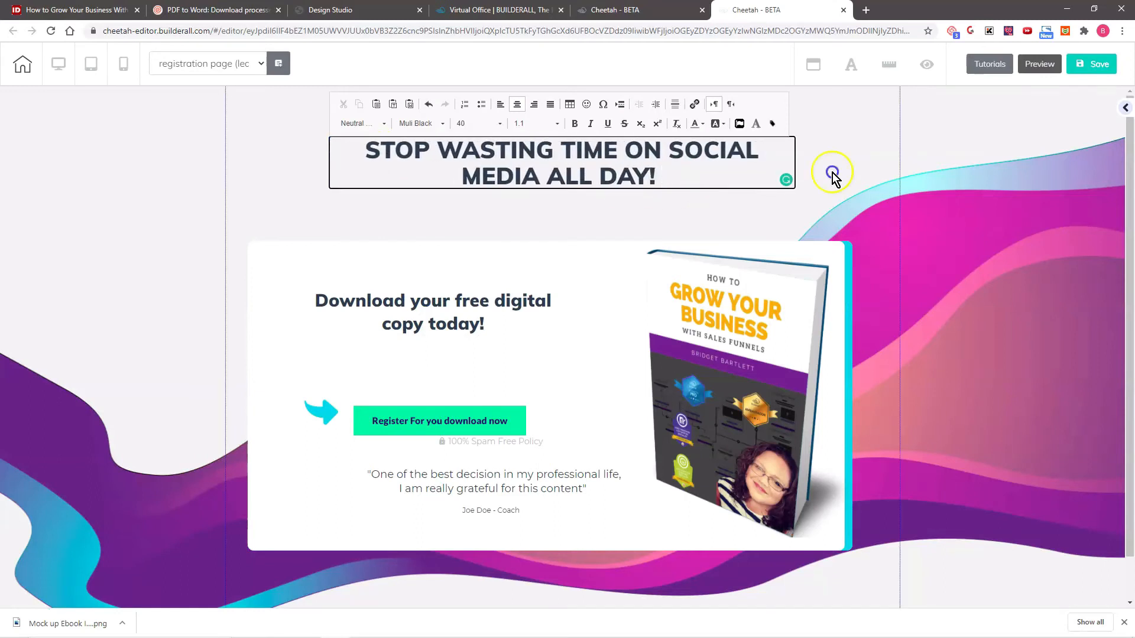
{"action": "left_click", "coordinate": [832, 173]}
{"action": "left_click_drag", "start_coordinate": [577, 160], "coordinate": [609, 168]}
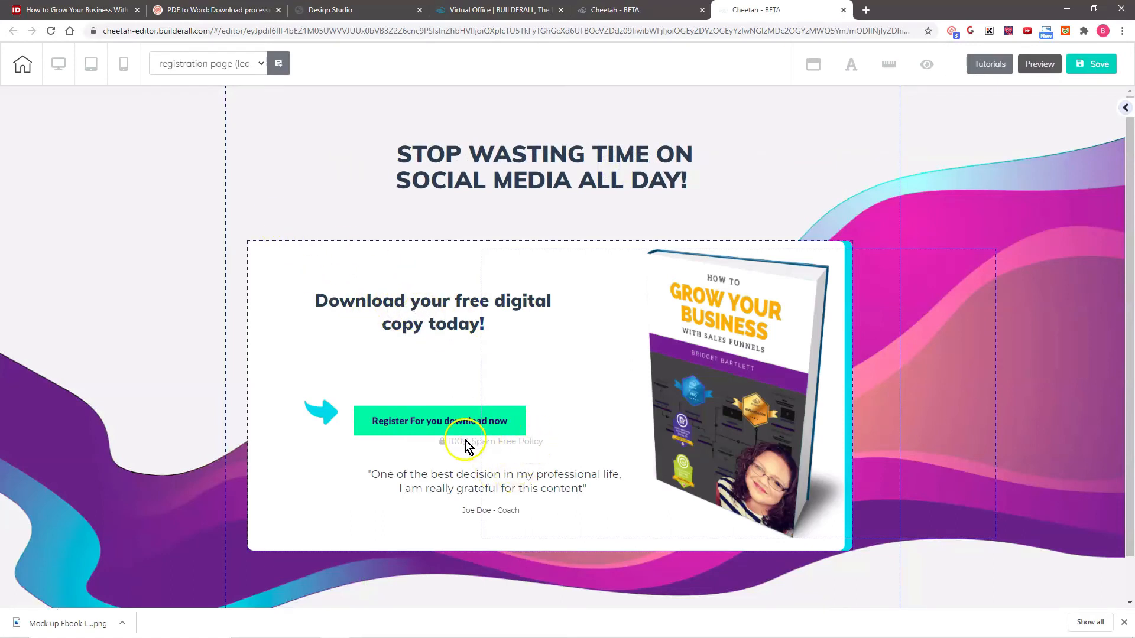
- Align the spam-free policy line, testimonial quote and its author line beneath the register button, and fine-tune the book mockup's position
{"action": "left_click_drag", "start_coordinate": [468, 443], "coordinate": [415, 448]}
{"action": "left_click_drag", "start_coordinate": [434, 488], "coordinate": [377, 480]}
{"action": "left_click_drag", "start_coordinate": [474, 510], "coordinate": [417, 513]}
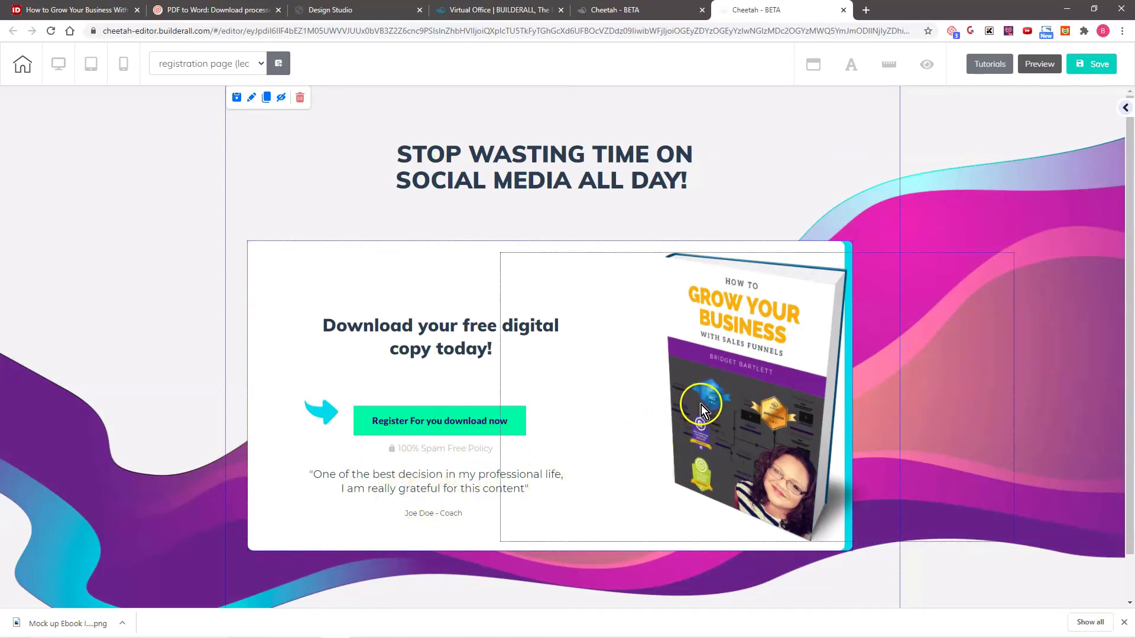
{"action": "left_click_drag", "start_coordinate": [700, 404], "coordinate": [693, 406]}
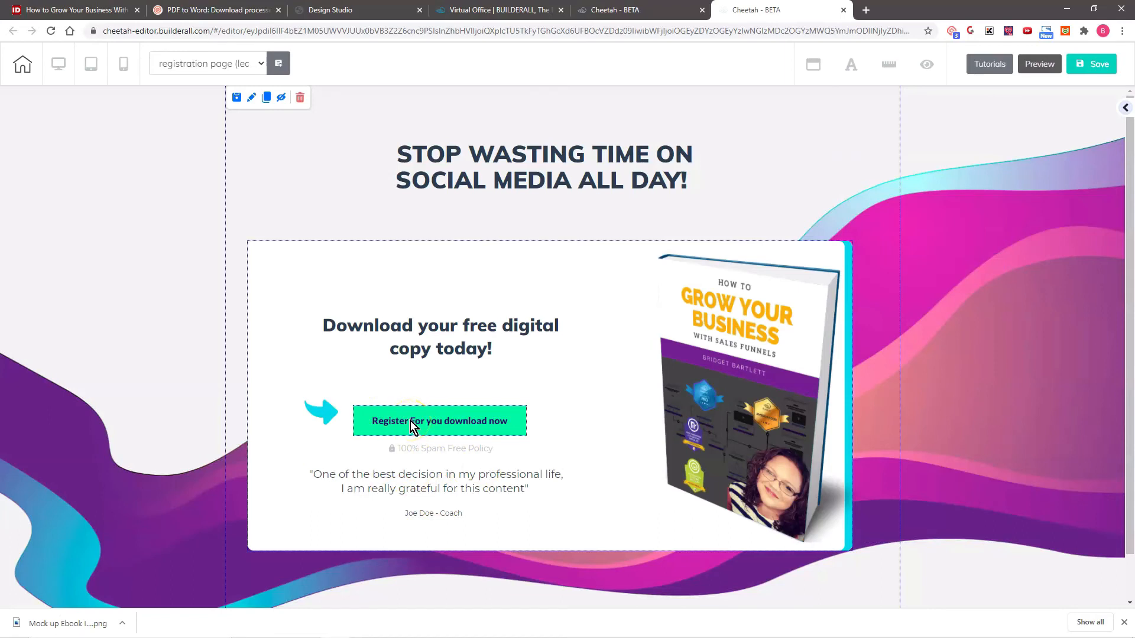
{"action": "left_click", "coordinate": [405, 453]}
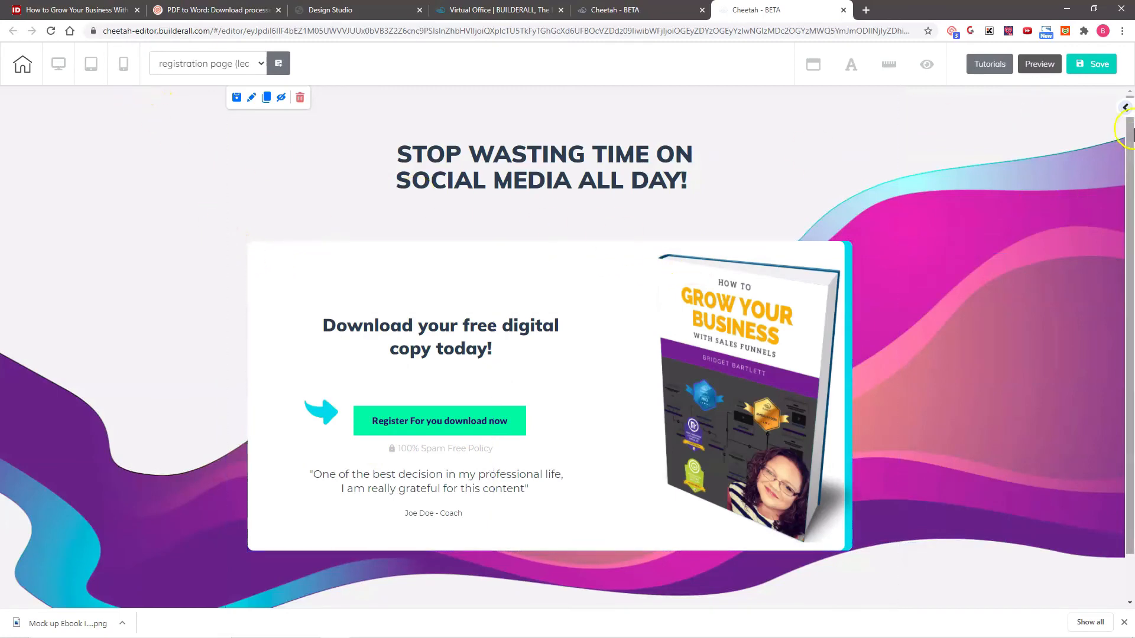
- Save the page and, in the mobile layout, move the register button below the "Download your free digital copy today!" heading
{"action": "left_click", "coordinate": [1093, 64]}
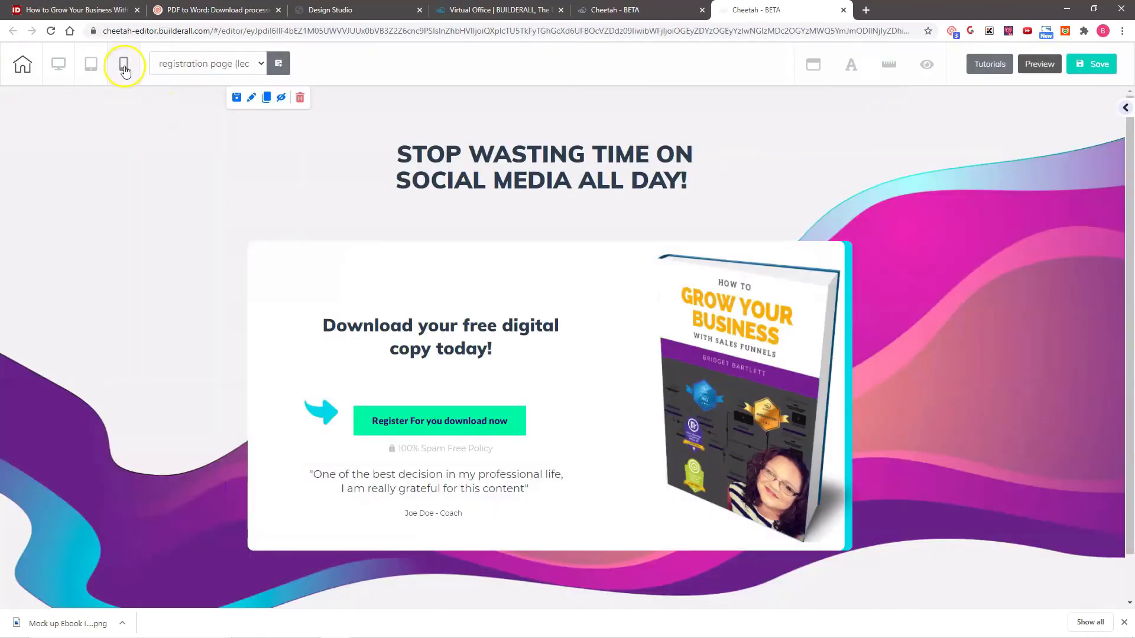
{"action": "left_click", "coordinate": [124, 66]}
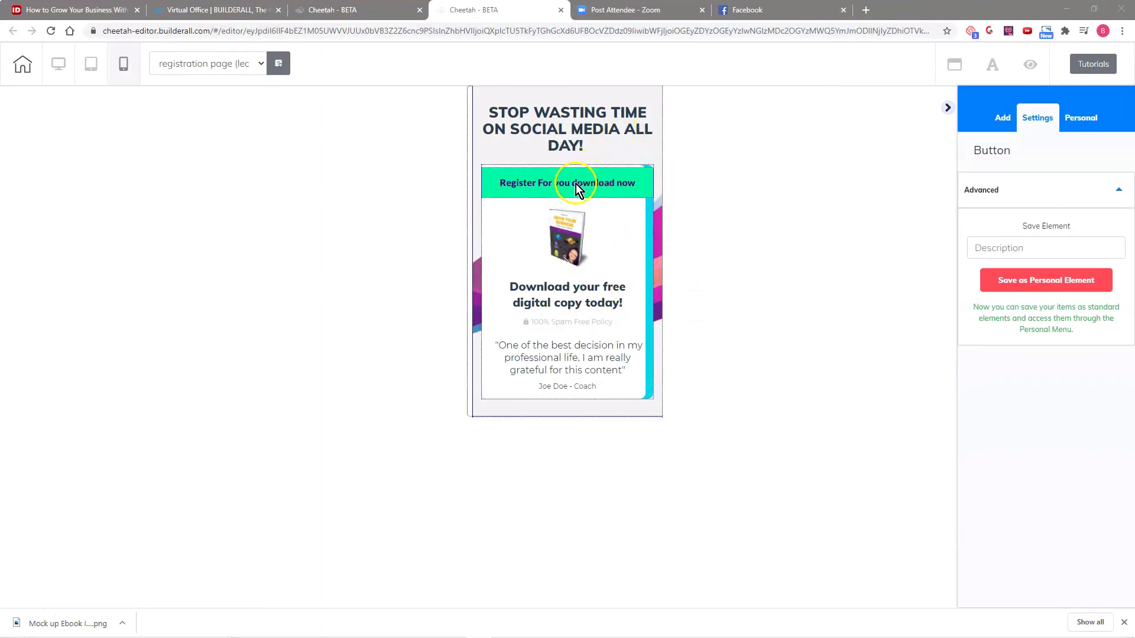
{"action": "left_click", "coordinate": [543, 183]}
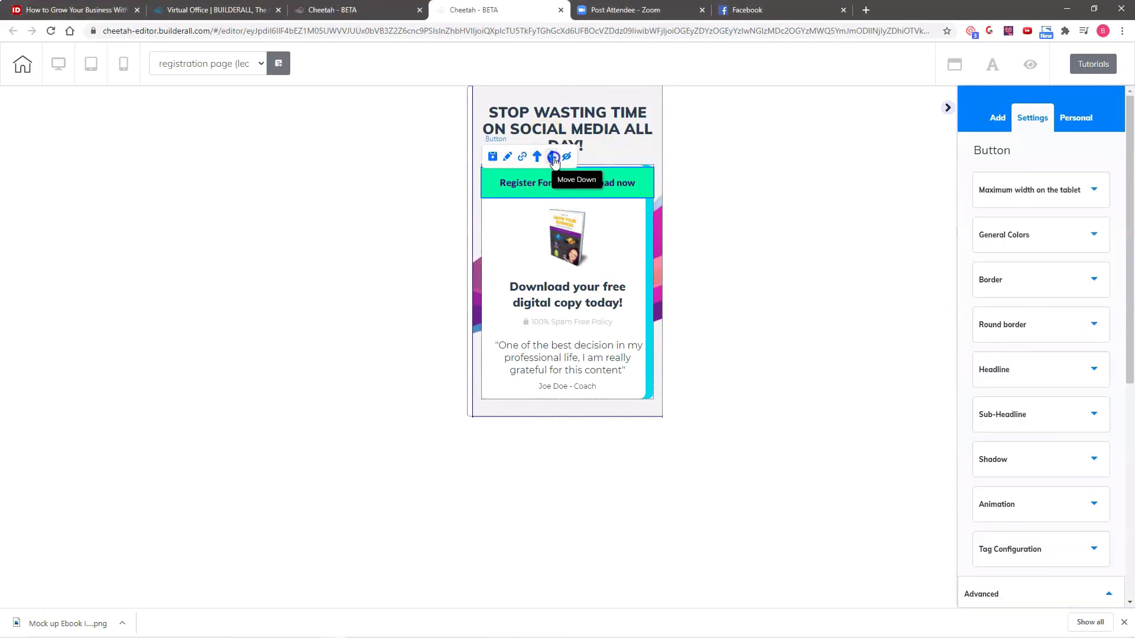
{"action": "left_click", "coordinate": [554, 157]}
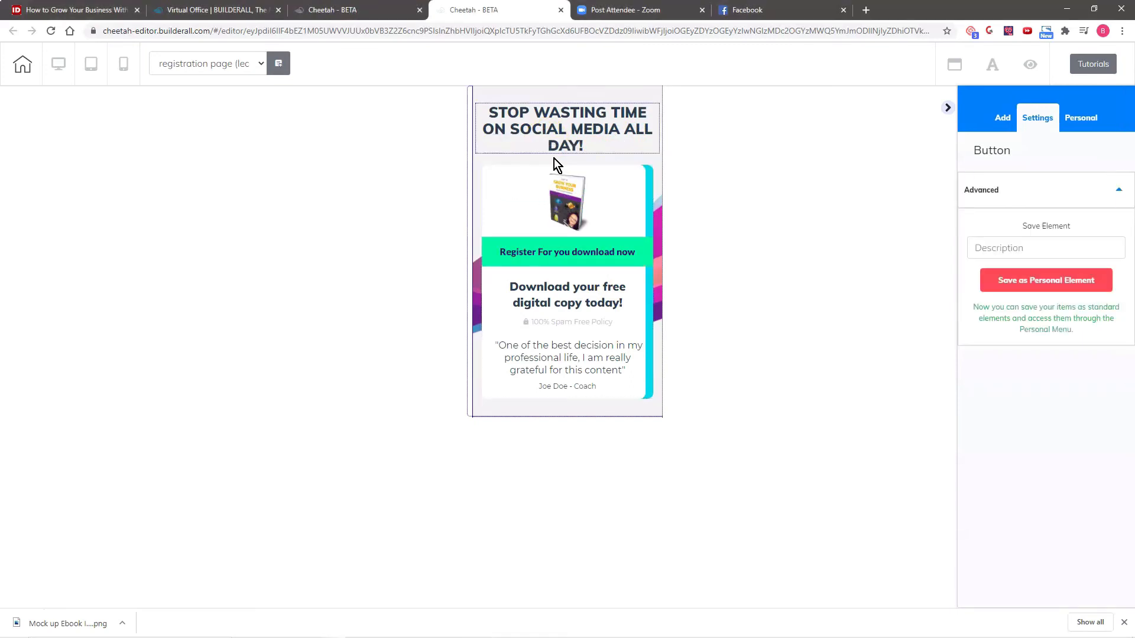
{"action": "left_click", "coordinate": [566, 250]}
{"action": "left_click", "coordinate": [549, 226]}
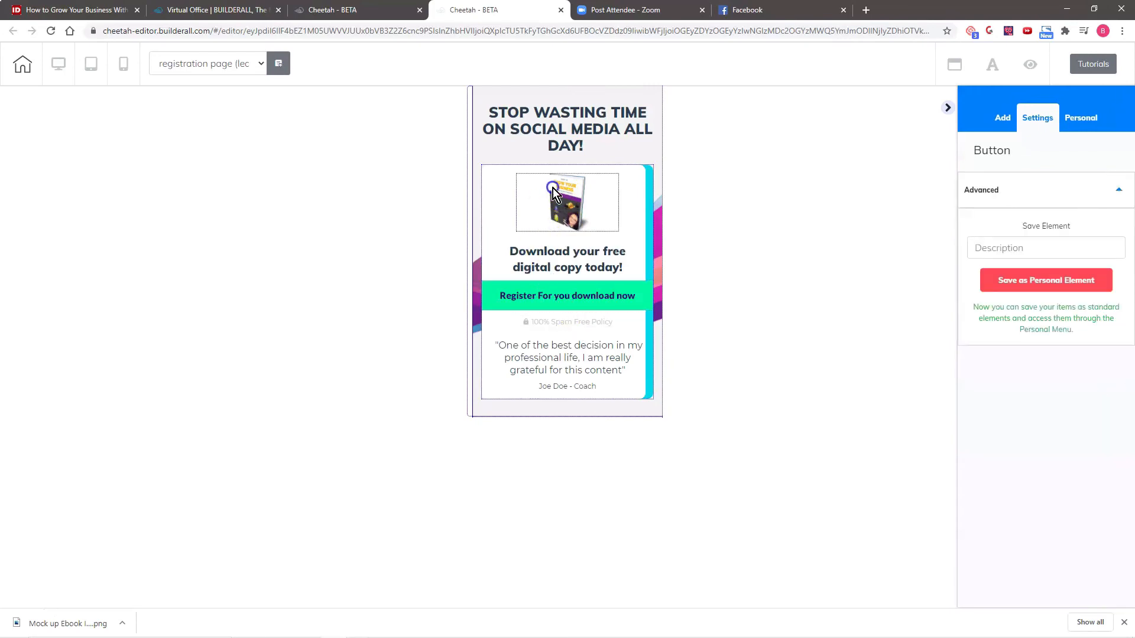
- Enlarge the book mockup in the mobile layout by setting its combined left and right lateral spacing to 0
{"action": "mouse_move", "coordinate": [572, 211]}
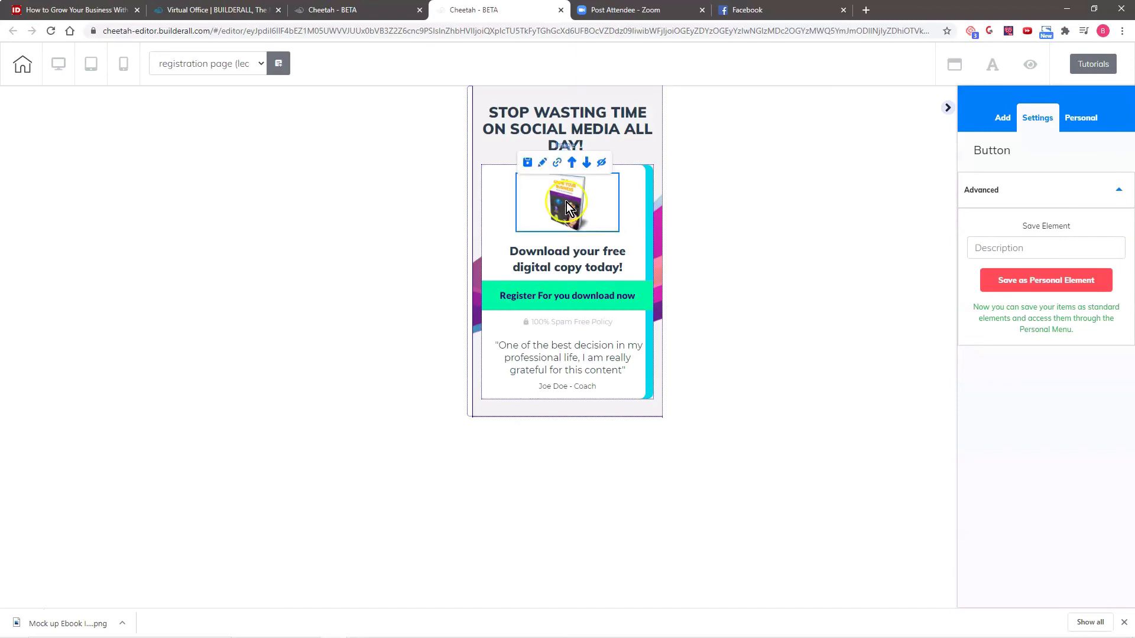
{"action": "left_click", "coordinate": [542, 164]}
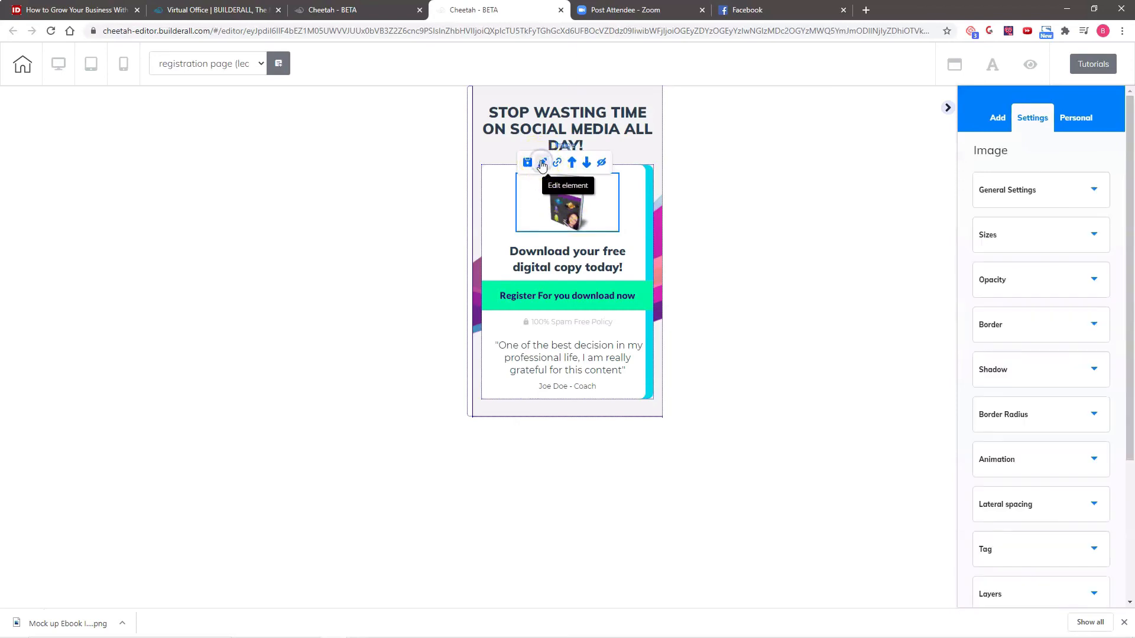
{"action": "left_click", "coordinate": [1066, 502]}
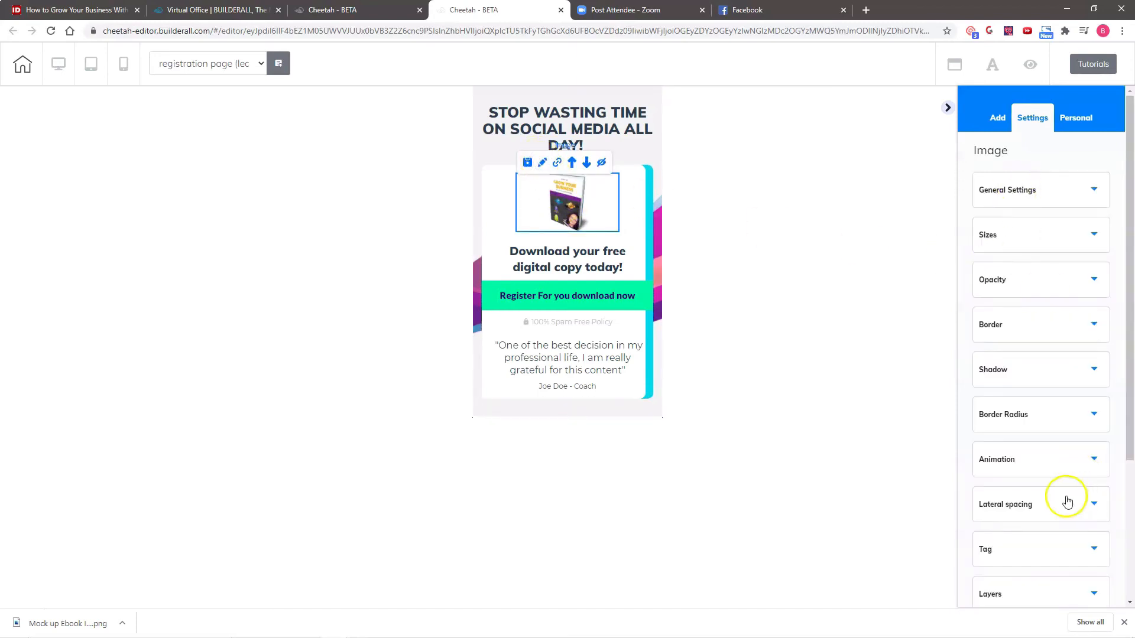
{"action": "scroll", "coordinate": [1058, 473], "scroll_direction": "down", "scroll_amount": 3}
{"action": "left_click_drag", "start_coordinate": [1015, 340], "coordinate": [970, 352]}
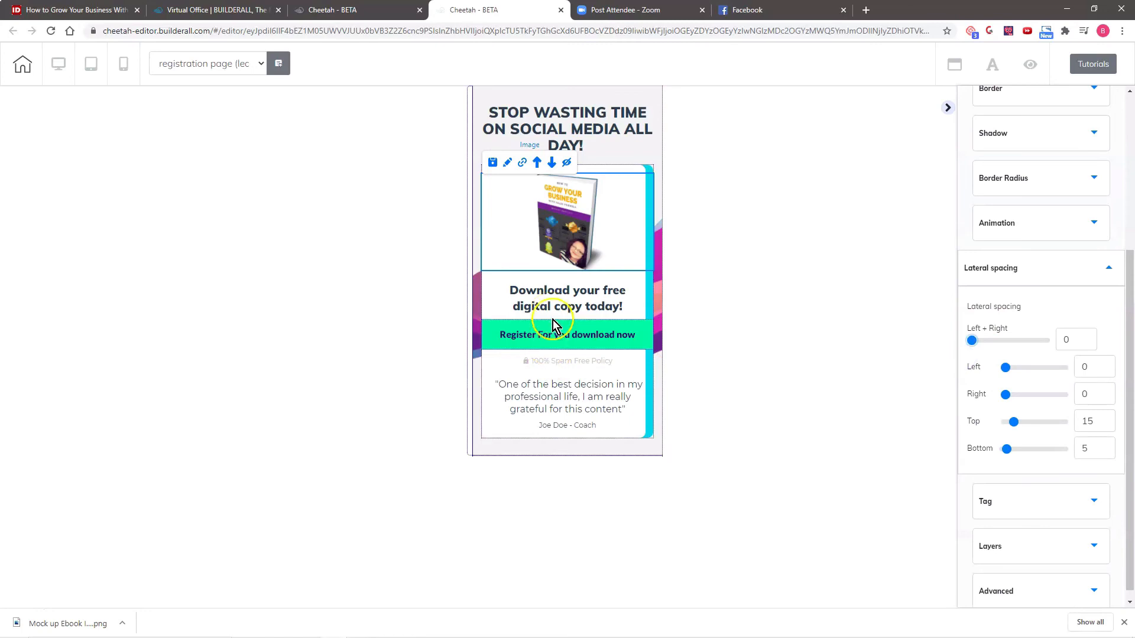
- Narrow the register button in the mobile layout by setting its combined left and right lateral spacing to 23
{"action": "left_click", "coordinate": [559, 336]}
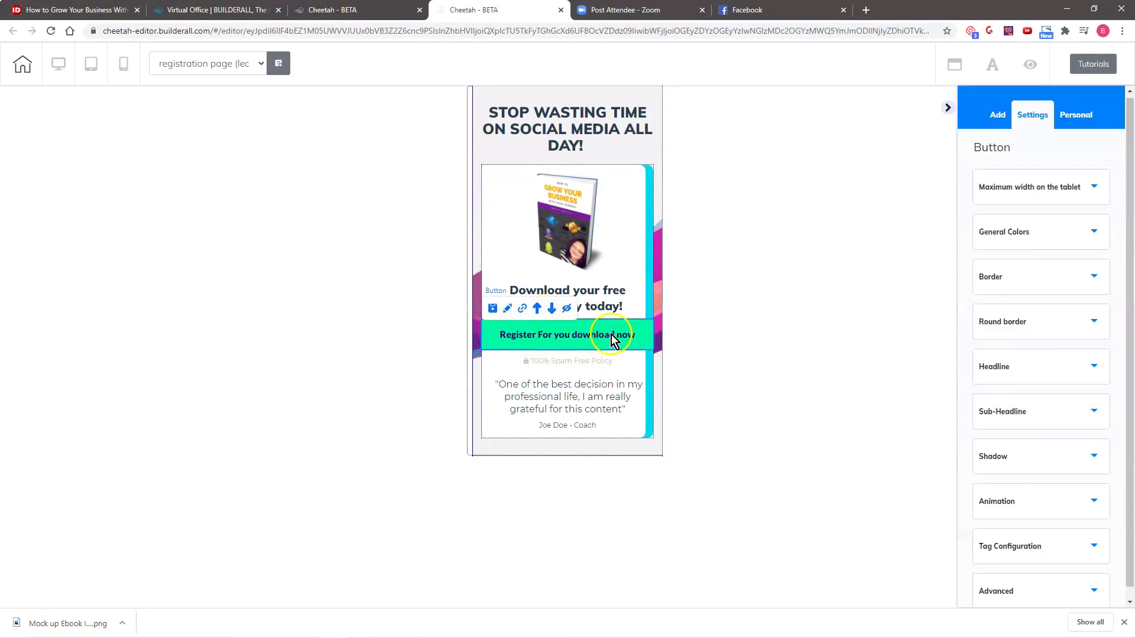
{"action": "left_click", "coordinate": [508, 309]}
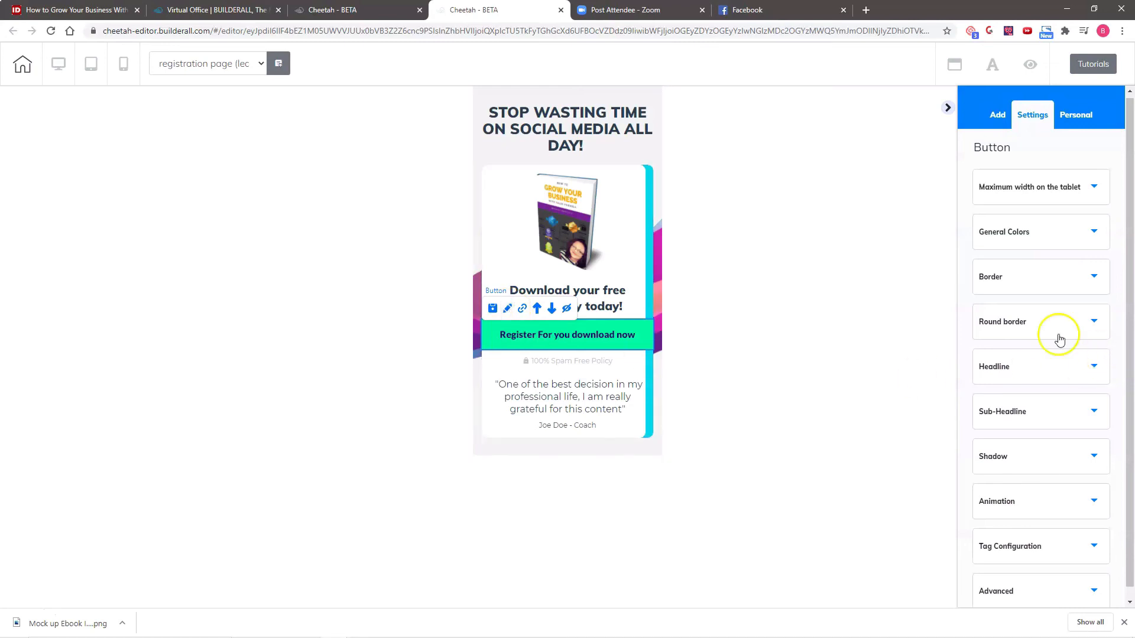
{"action": "scroll", "coordinate": [1049, 396], "scroll_direction": "down", "scroll_amount": 1}
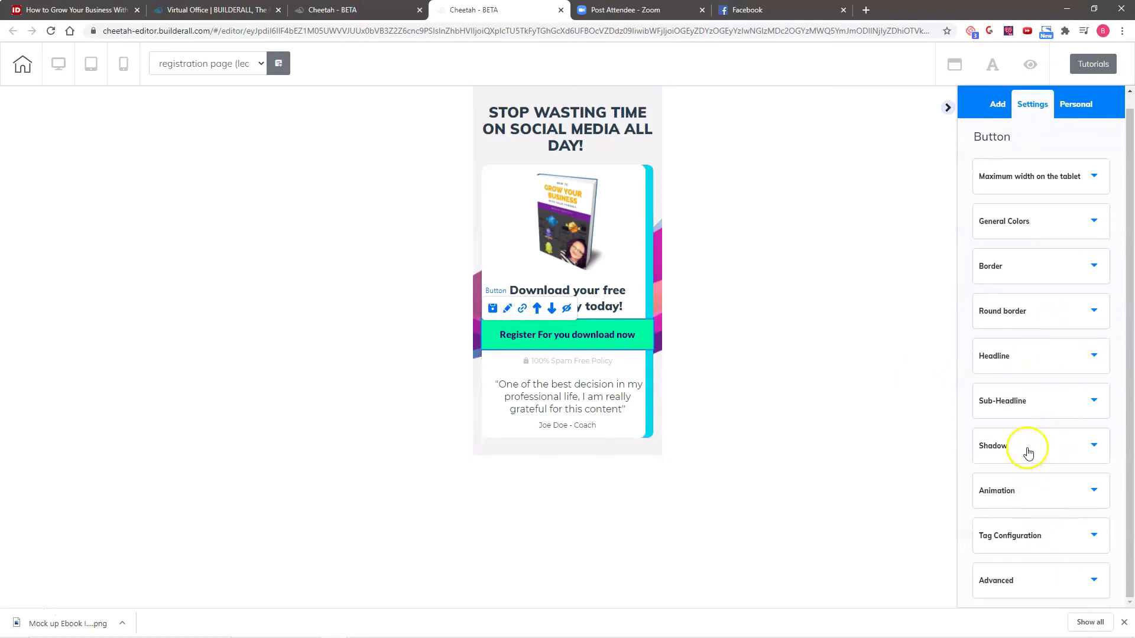
{"action": "left_click", "coordinate": [1049, 580]}
{"action": "scroll", "coordinate": [1071, 544], "scroll_direction": "down", "scroll_amount": 6}
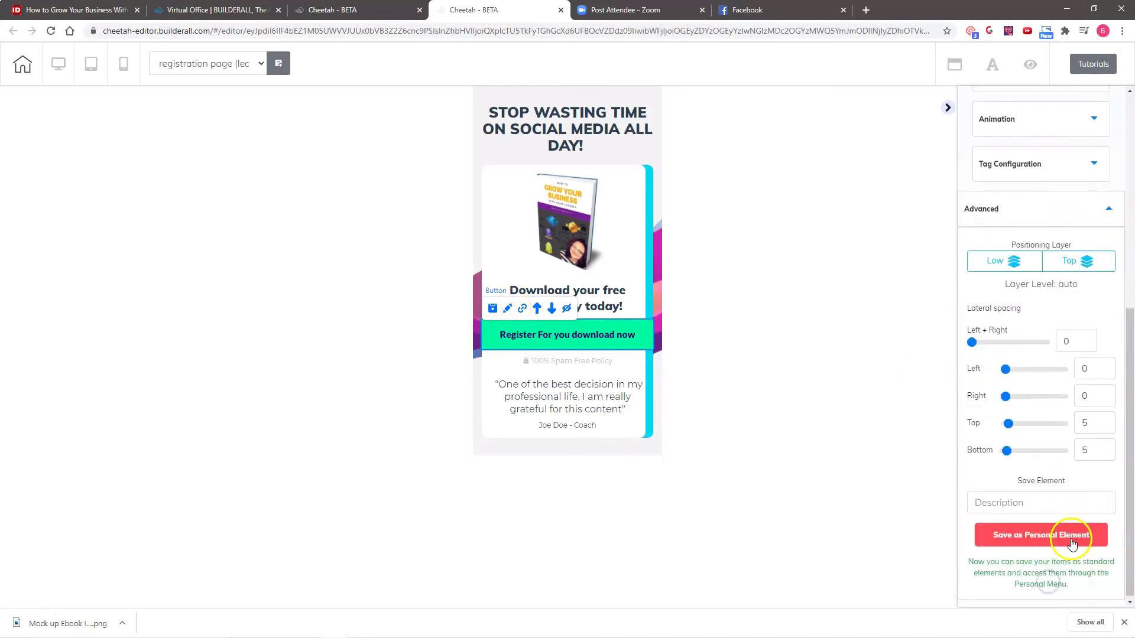
{"action": "left_click", "coordinate": [970, 341]}
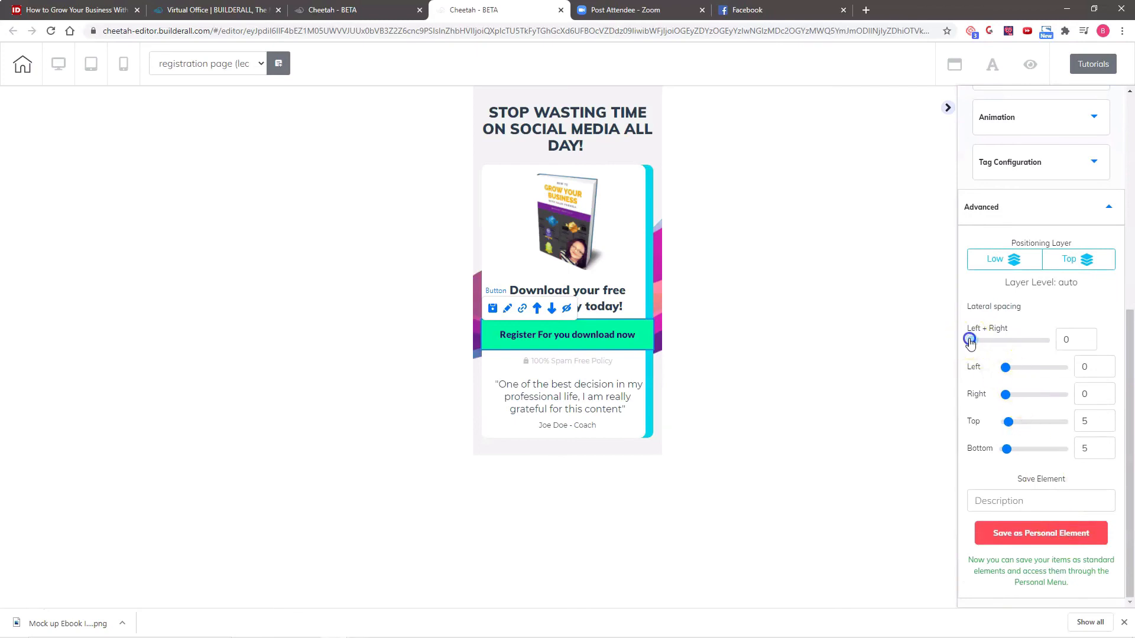
{"action": "left_click_drag", "start_coordinate": [970, 341], "coordinate": [989, 342]}
{"action": "left_click", "coordinate": [749, 209]}
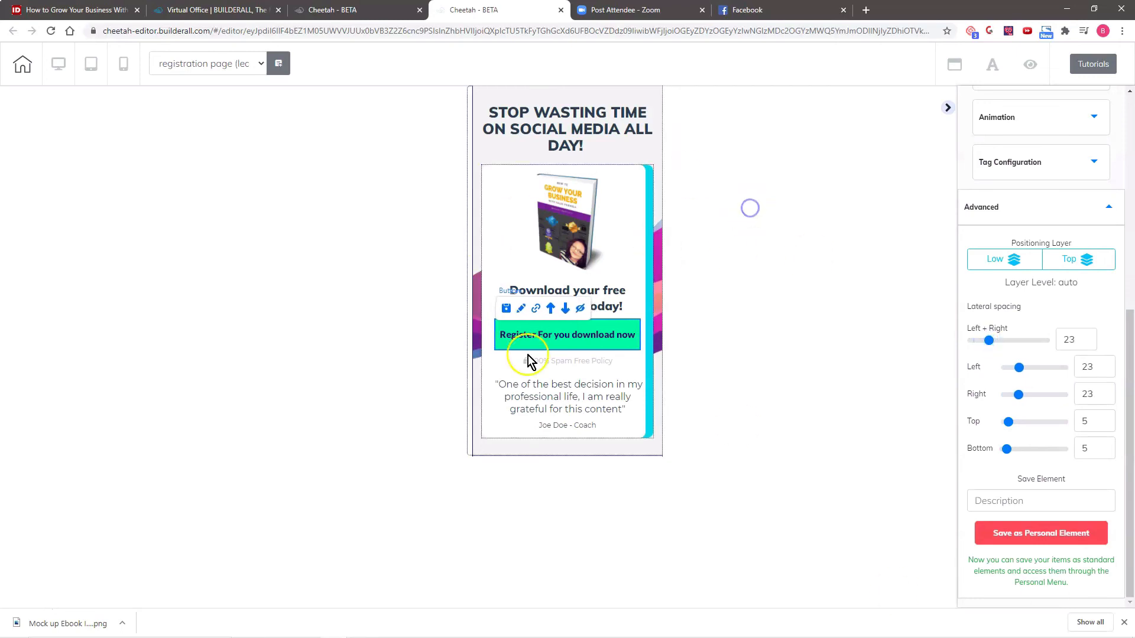
- Switch the registration page back to the desktop layout
{"action": "left_click", "coordinate": [638, 204]}
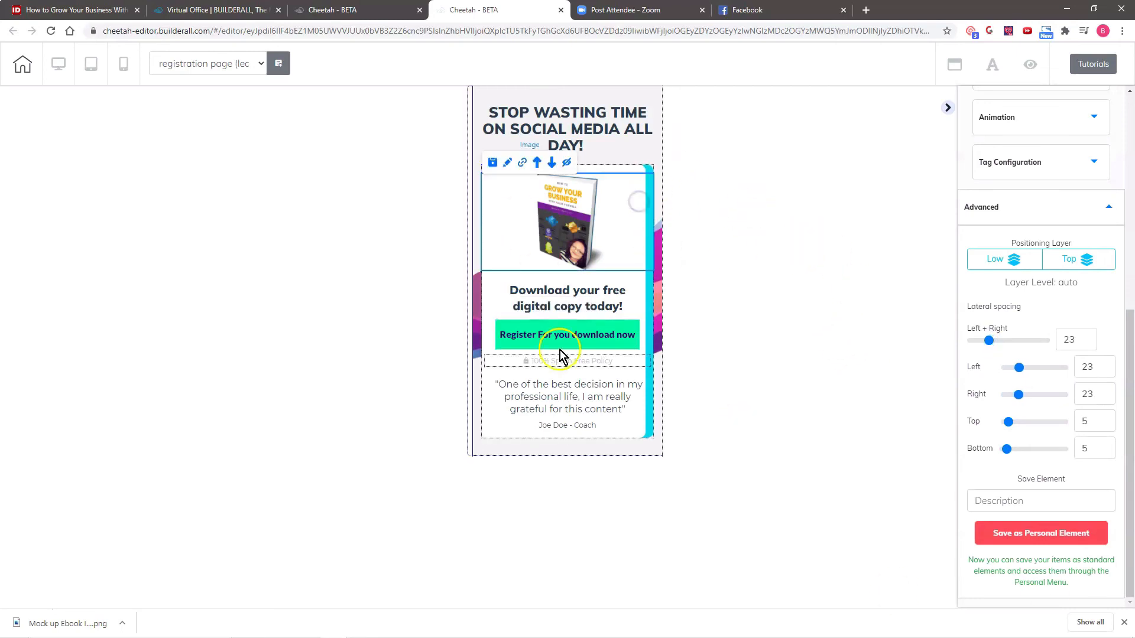
{"action": "left_click", "coordinate": [59, 67]}
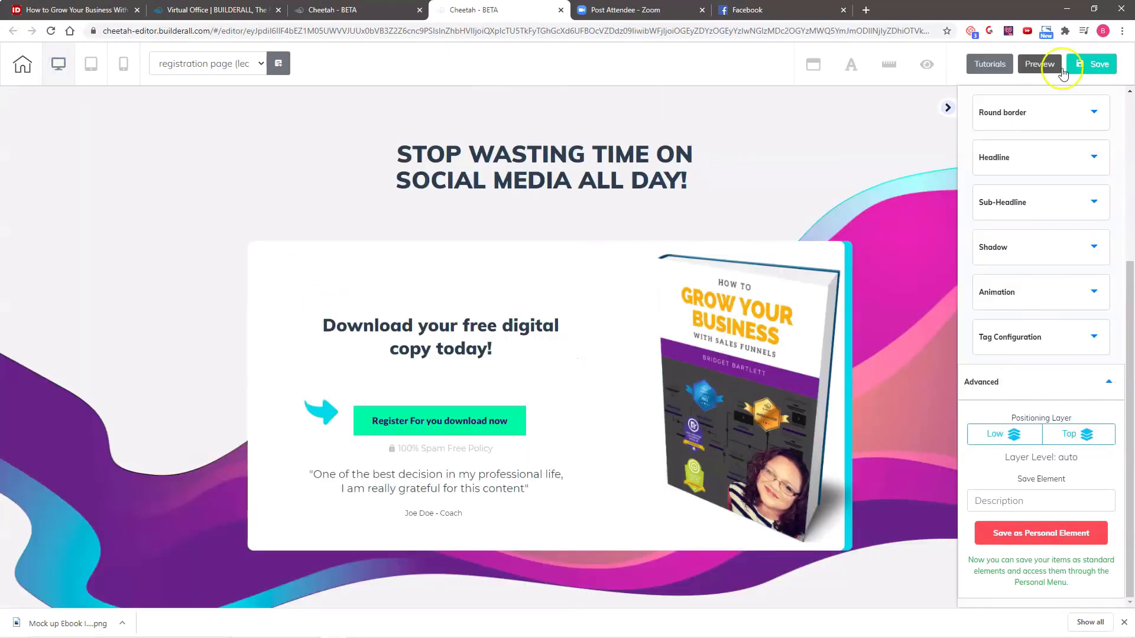
{"action": "left_click", "coordinate": [1062, 70]}
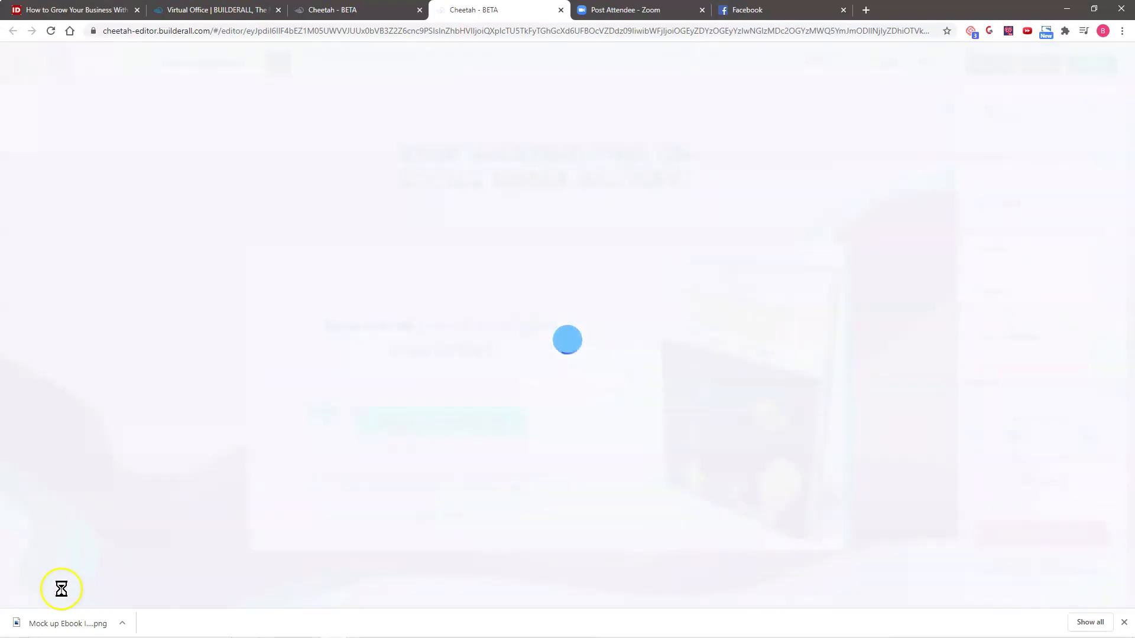